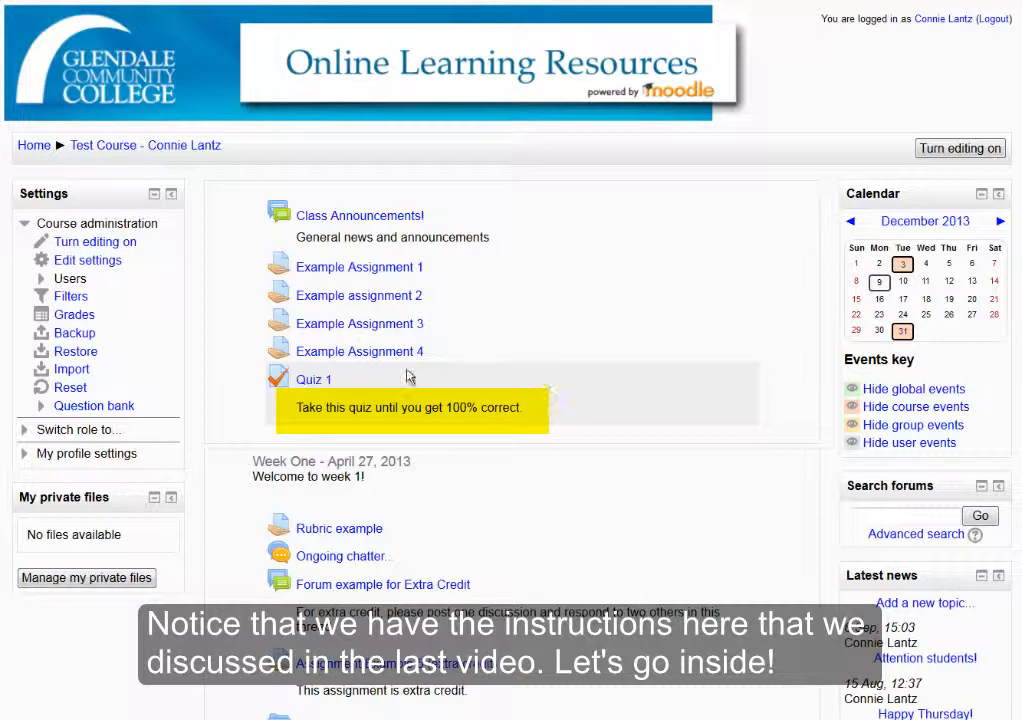
Open Quiz 1 for editing, and hide and show the question bank contents again.
click(314, 383)
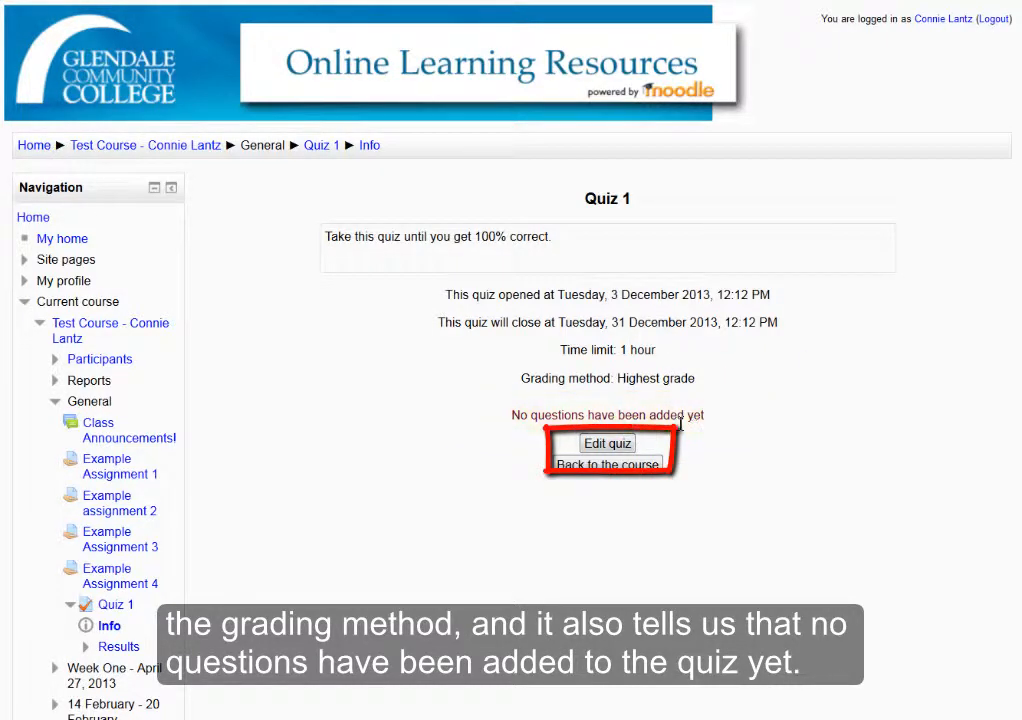
click(603, 449)
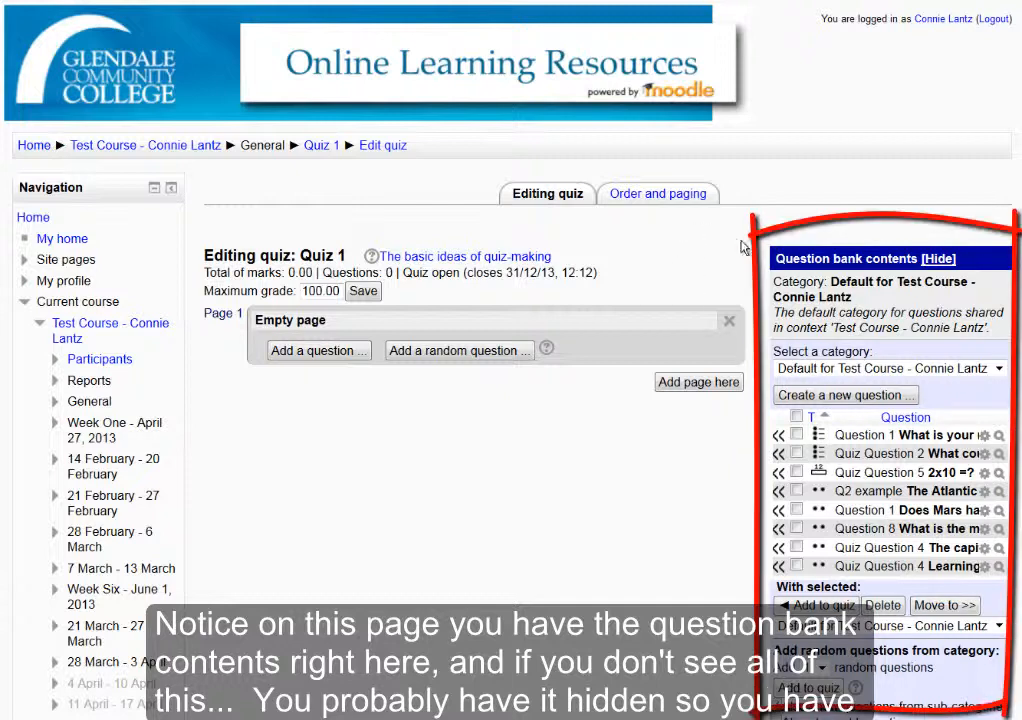
click(940, 260)
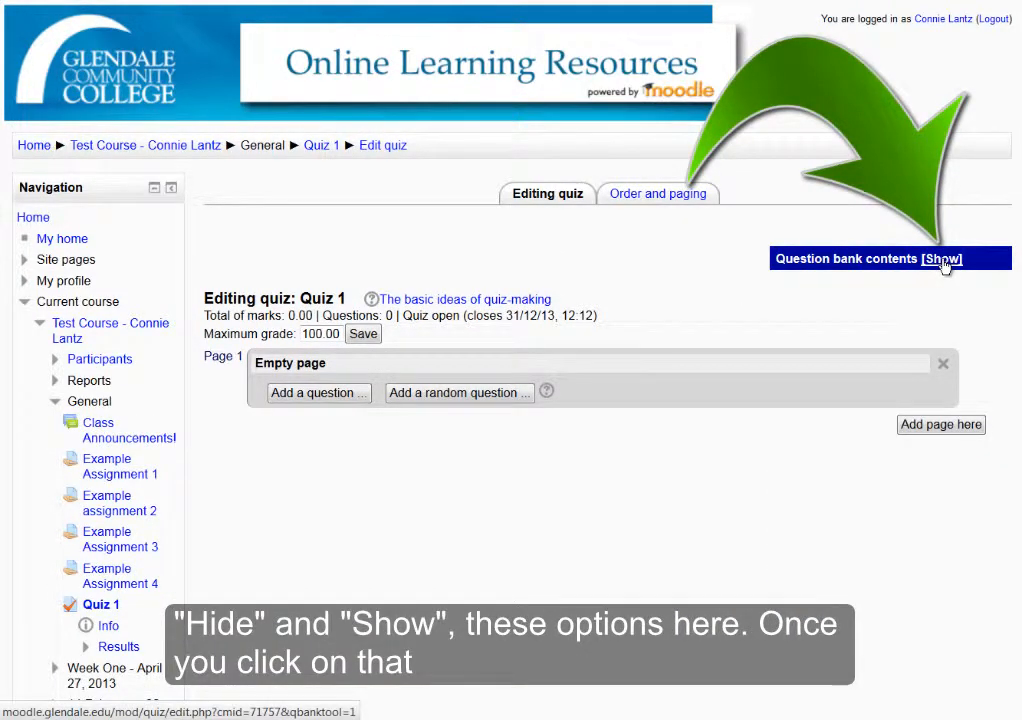
click(942, 260)
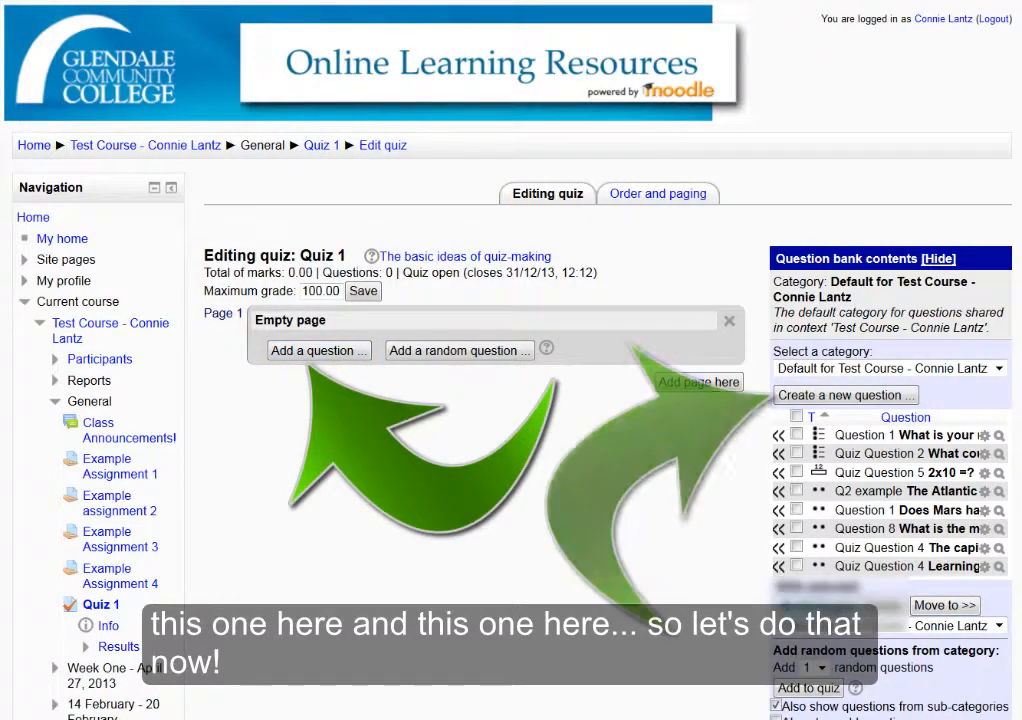
Add a True/False question to the quiz, named "Question 1 science", with the text "A frog is a cold blooded animal.".
click(325, 352)
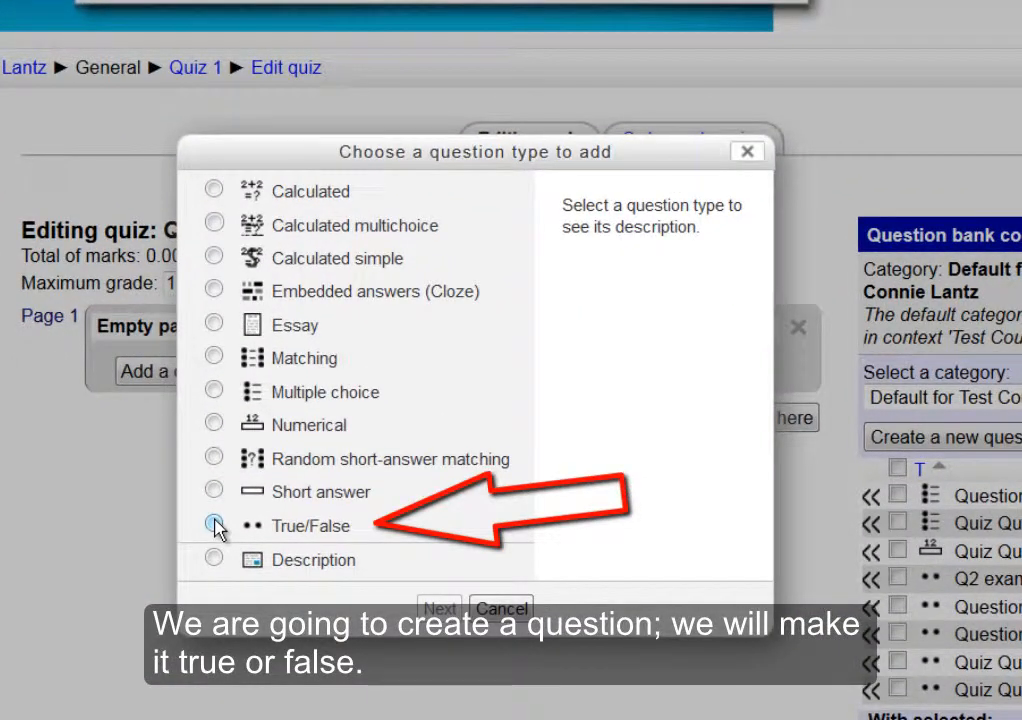
click(214, 525)
click(439, 608)
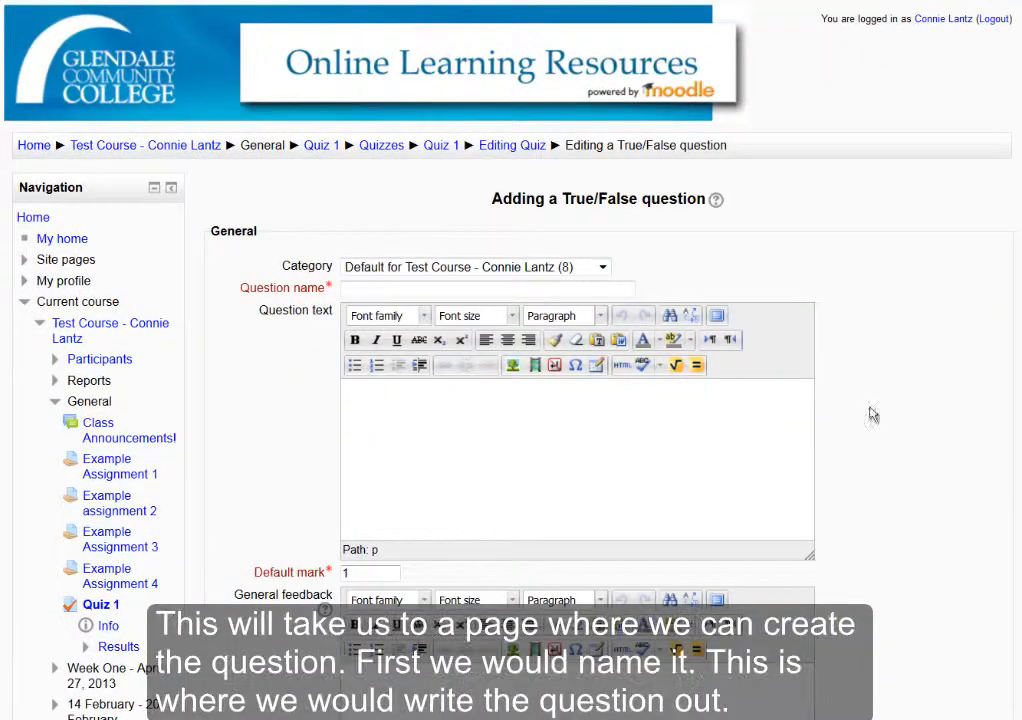
scroll(933, 392, down, 4)
scroll(933, 392, up, 1)
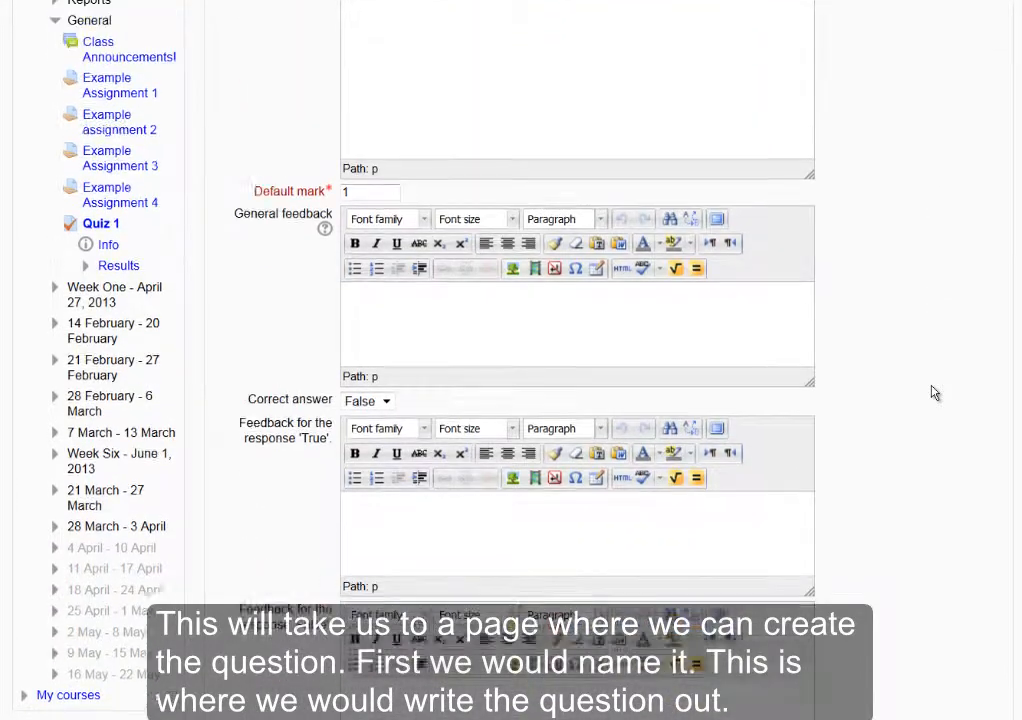
scroll(933, 392, up, 4)
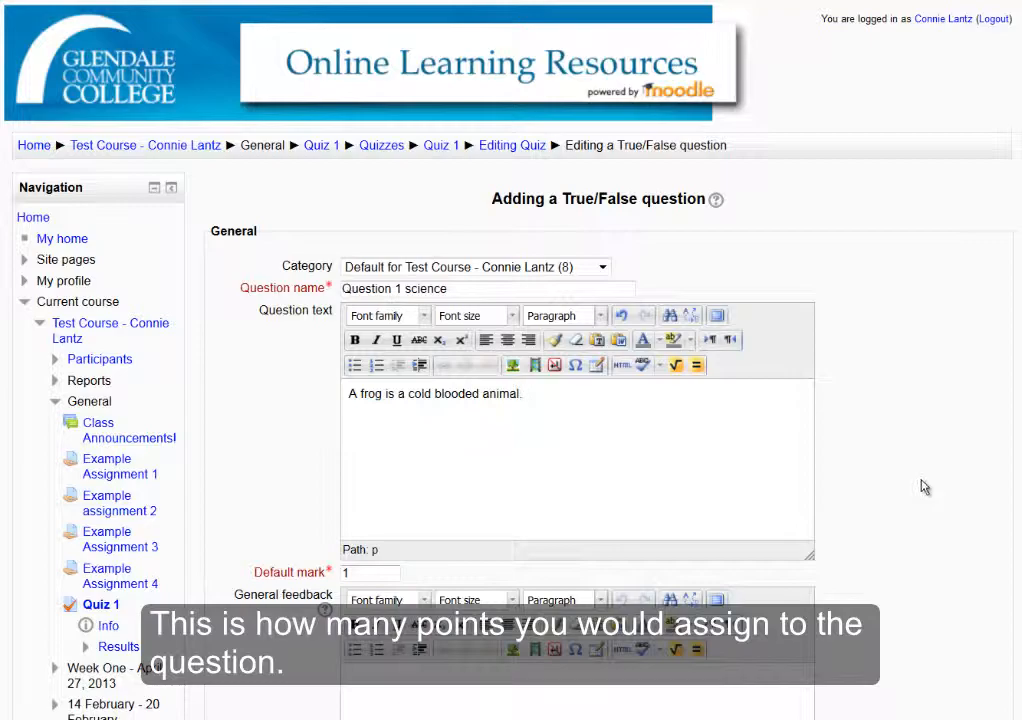
Set the frog question's correct answer to True.
scroll(923, 487, down, 4)
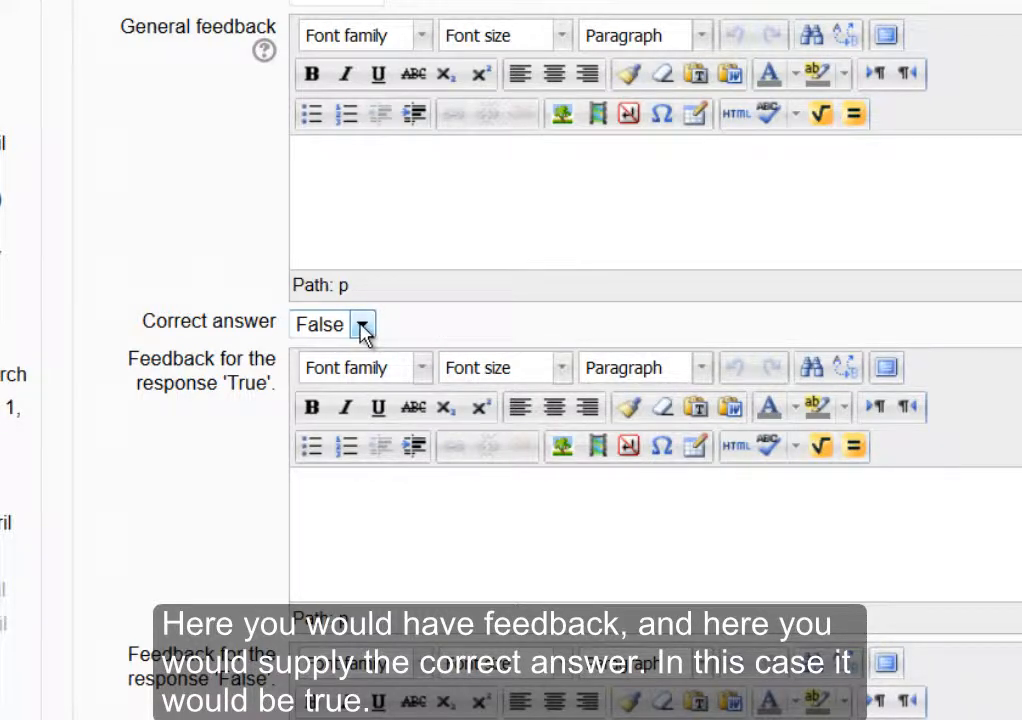
click(366, 328)
click(391, 323)
click(362, 326)
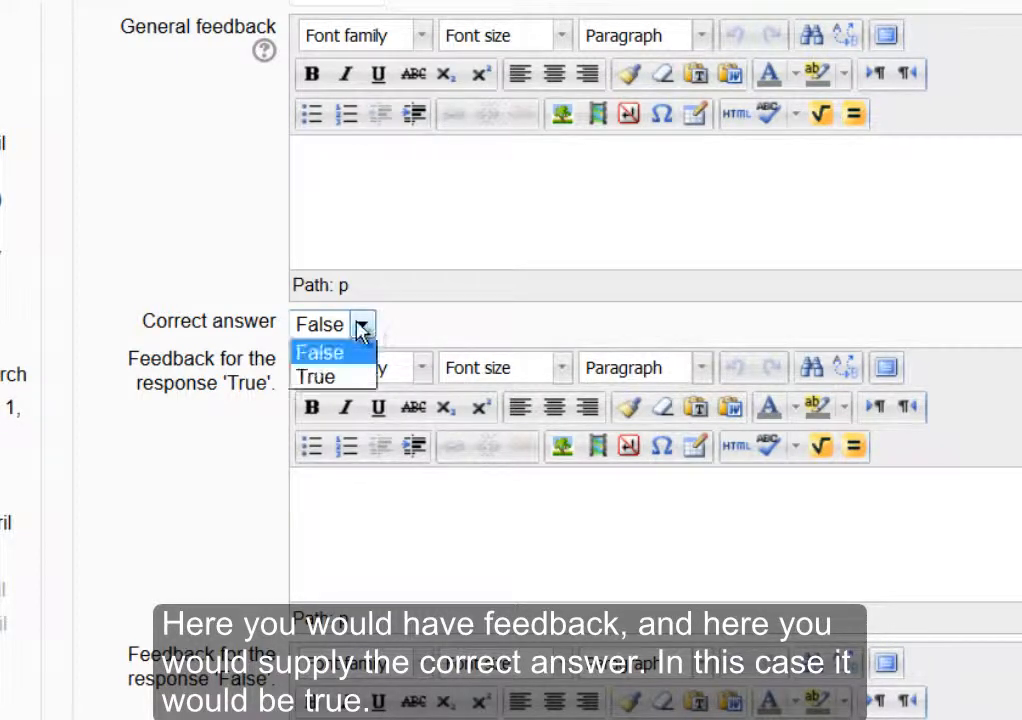
click(318, 378)
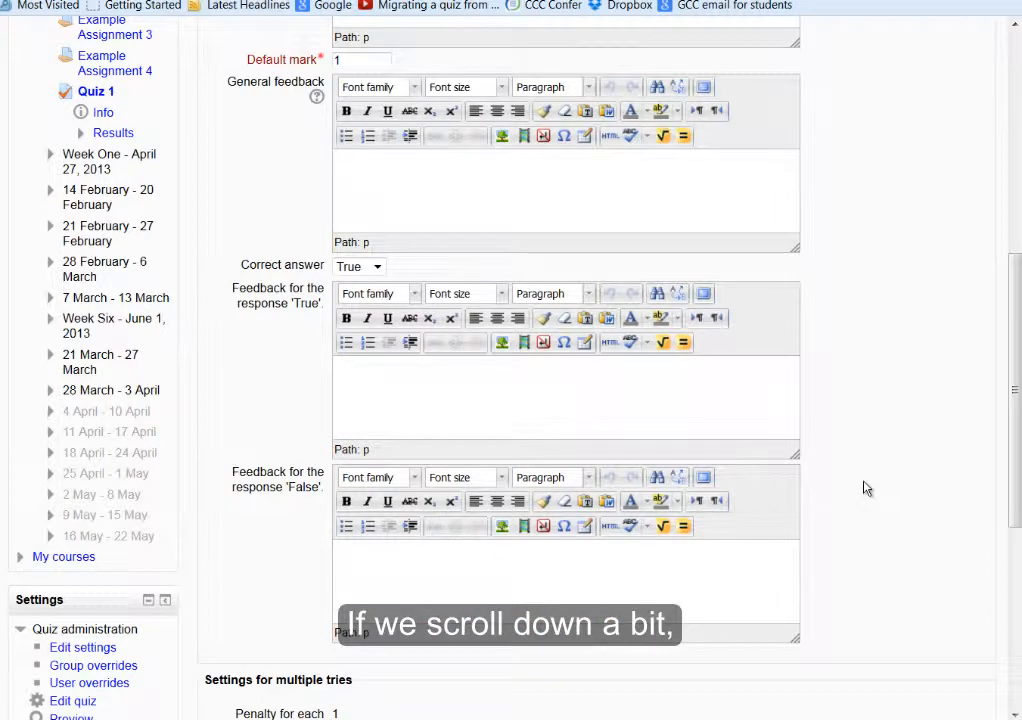
Read the help on the penalty for each incorrect try under the multiple tries settings, and close it.
scroll(903, 493, down, 3)
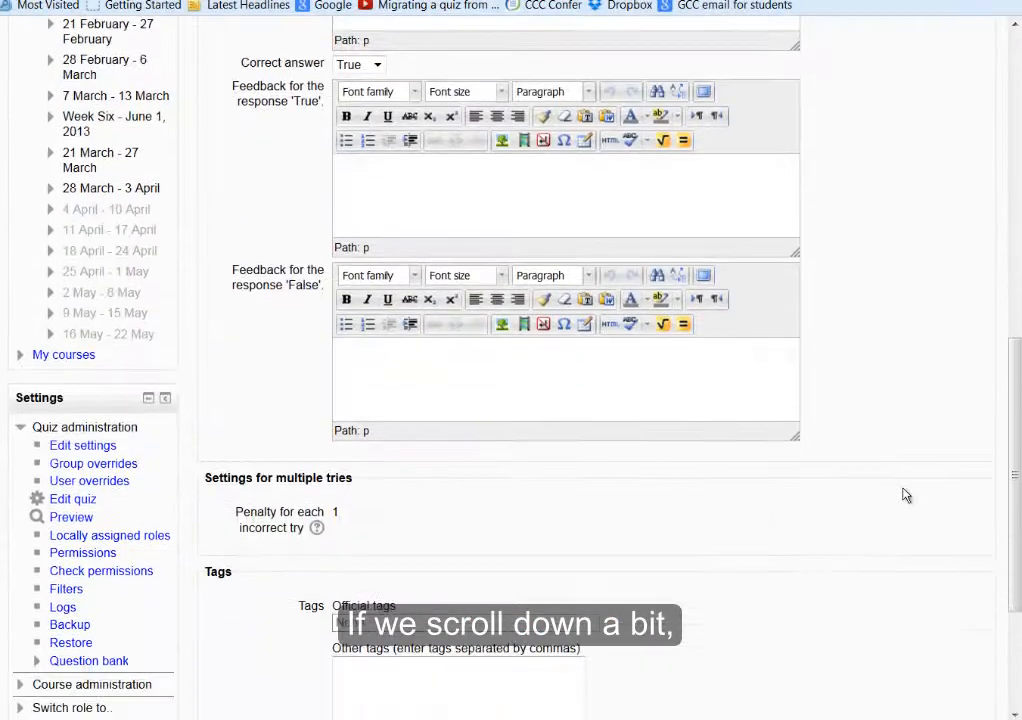
scroll(903, 493, down, 3)
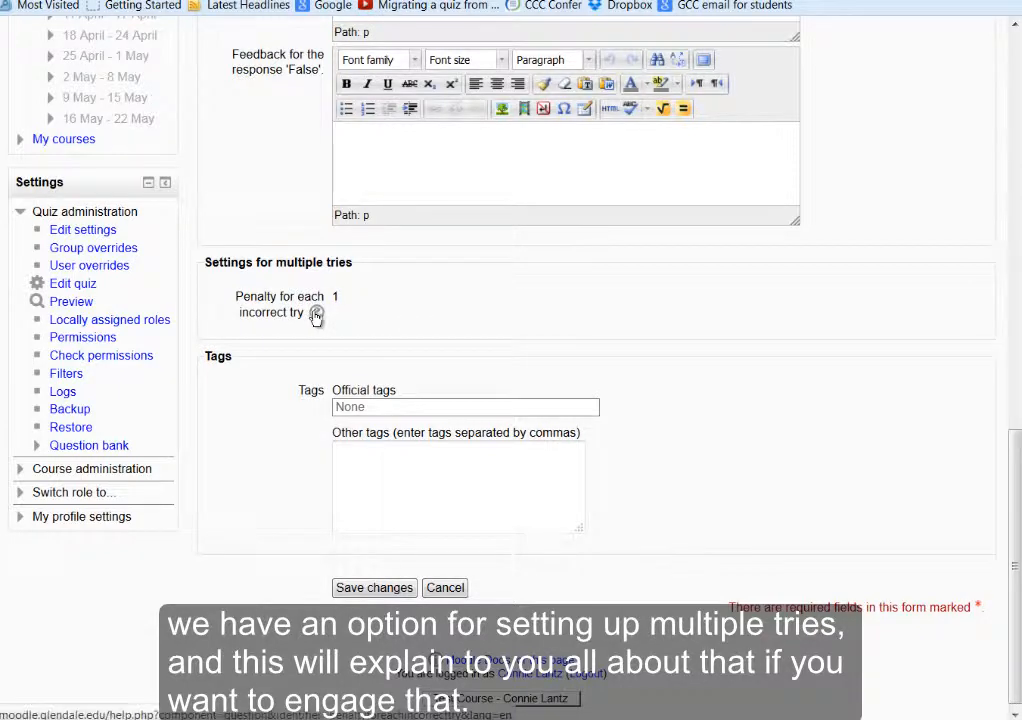
click(316, 312)
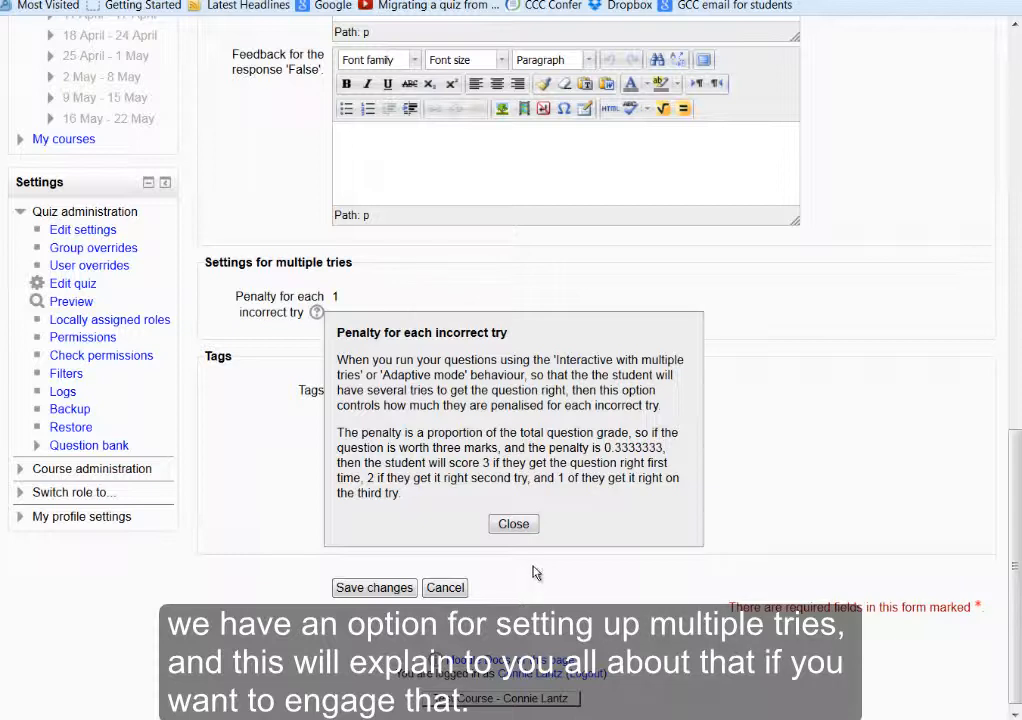
click(522, 527)
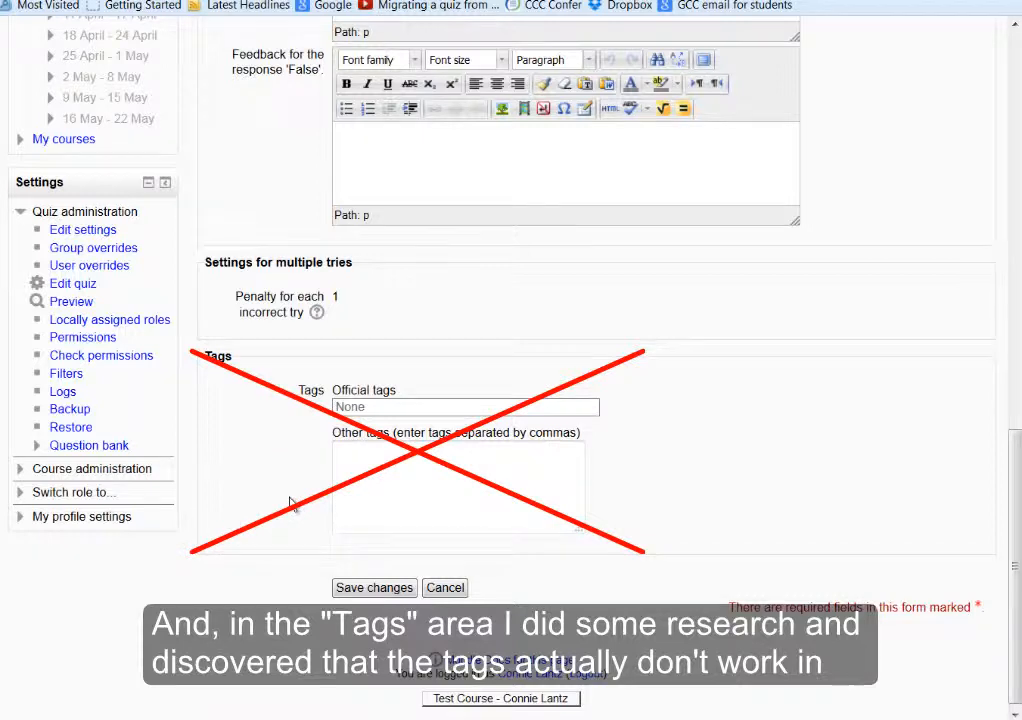
Save the True/False question and add "Question 1 science" from the question bank to the quiz.
click(374, 588)
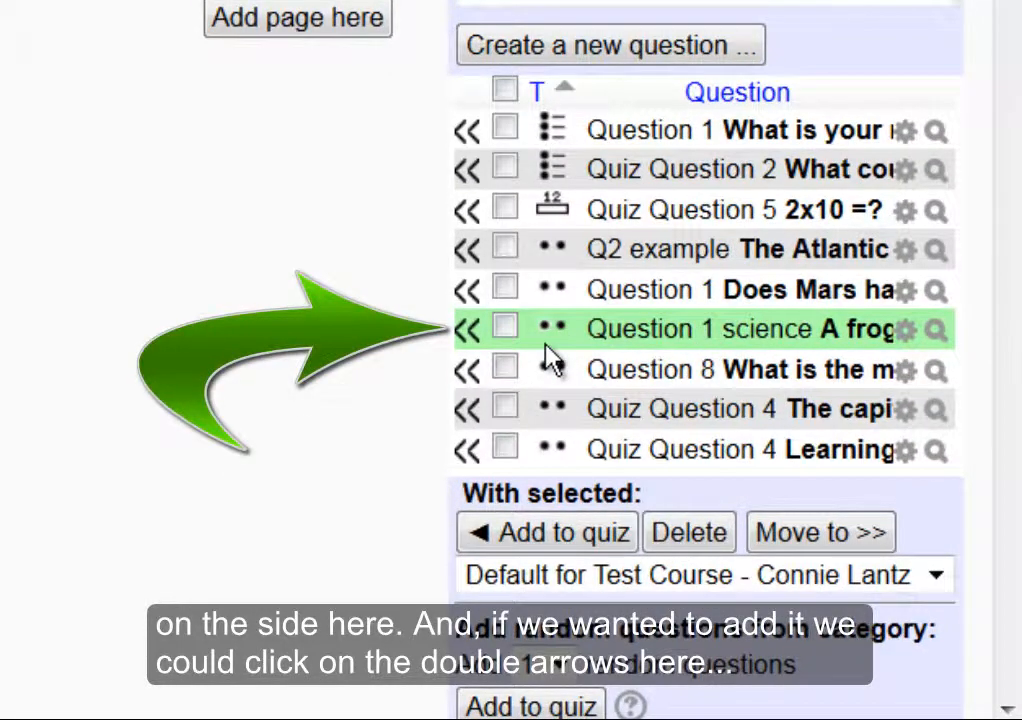
click(468, 331)
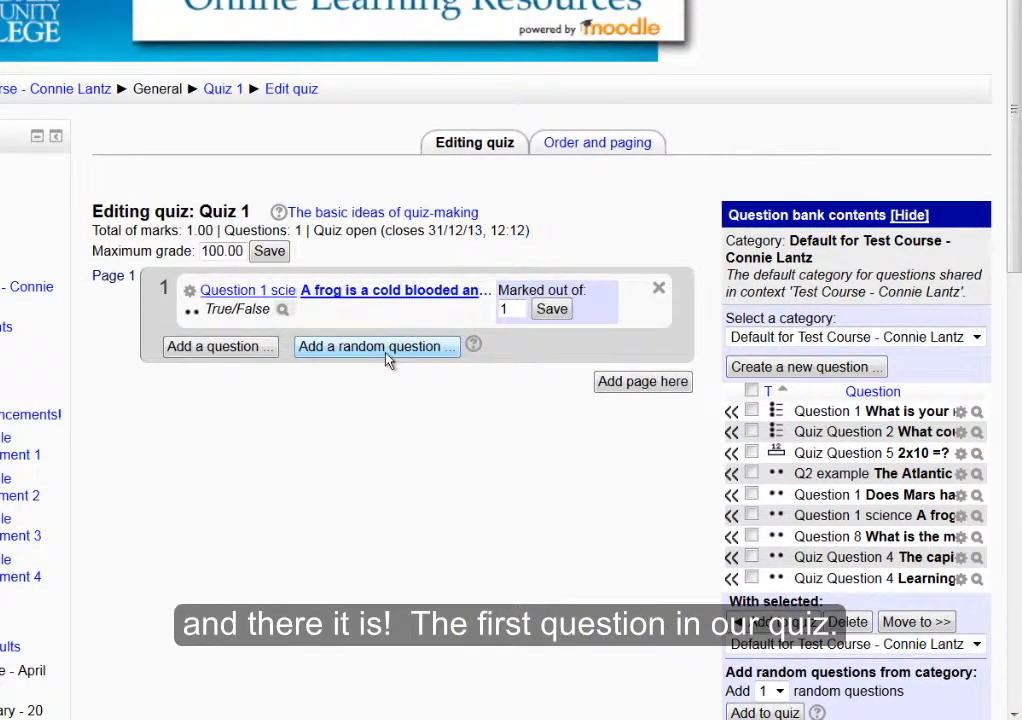
Add a Multiple choice question named "Question 2 science" with the text "What is the biggest planet in our solar system?".
click(212, 349)
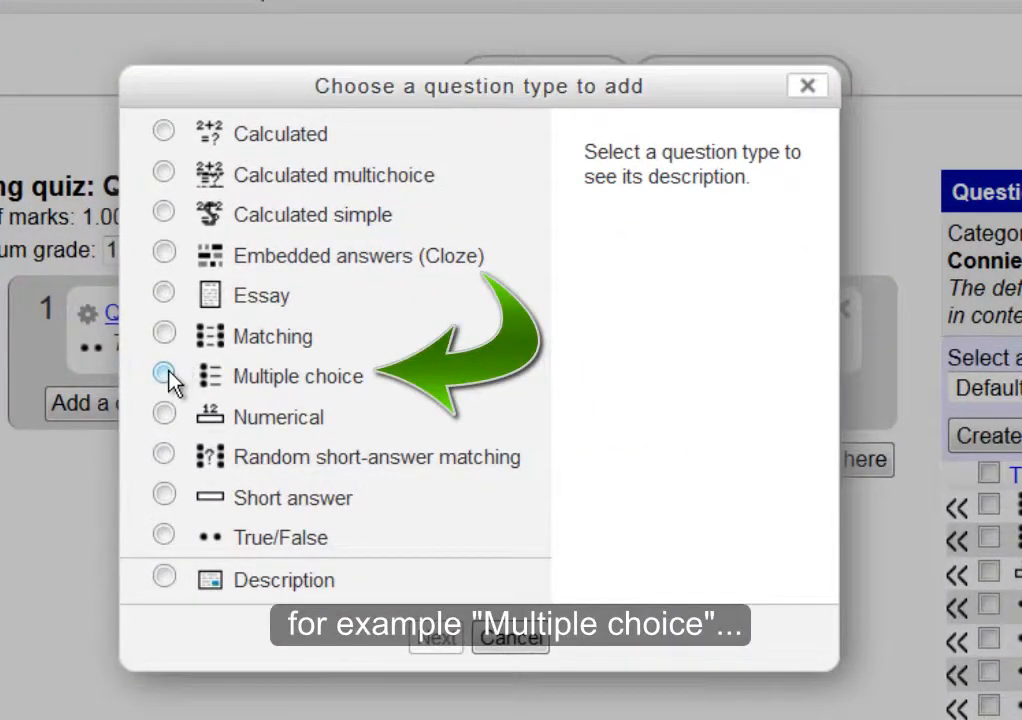
click(165, 375)
click(440, 642)
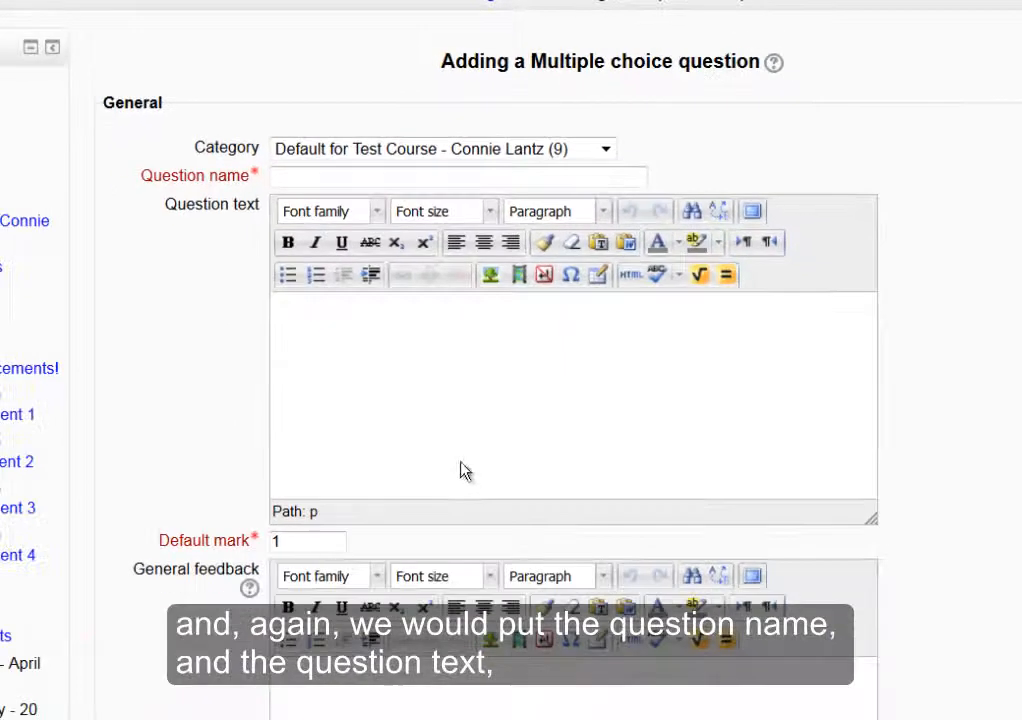
click(319, 175)
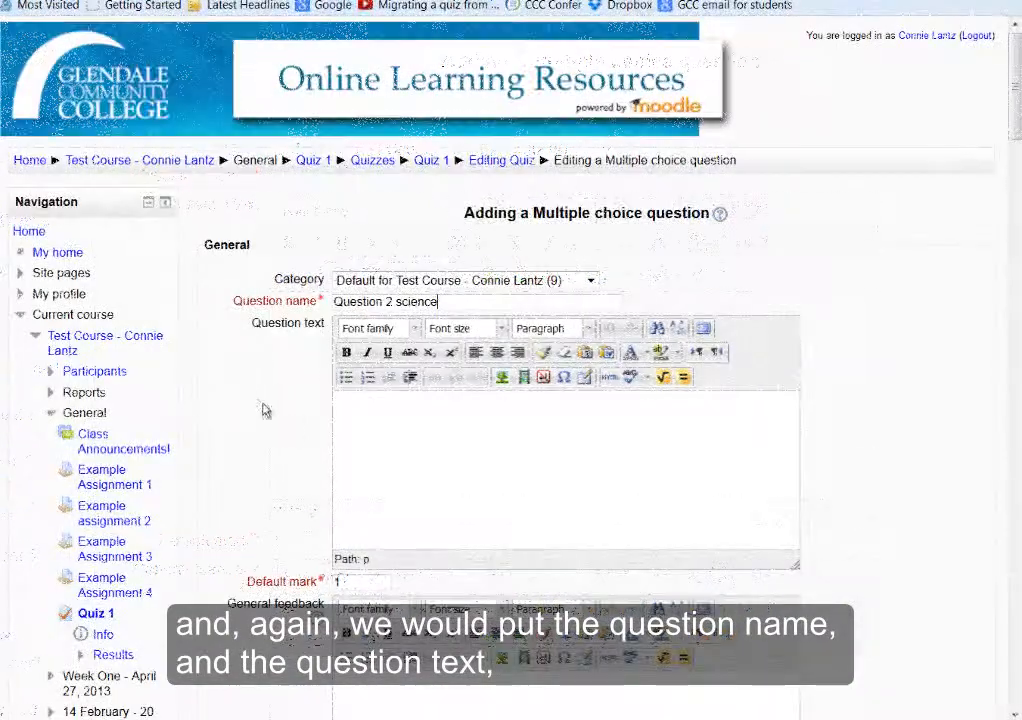
click(388, 411)
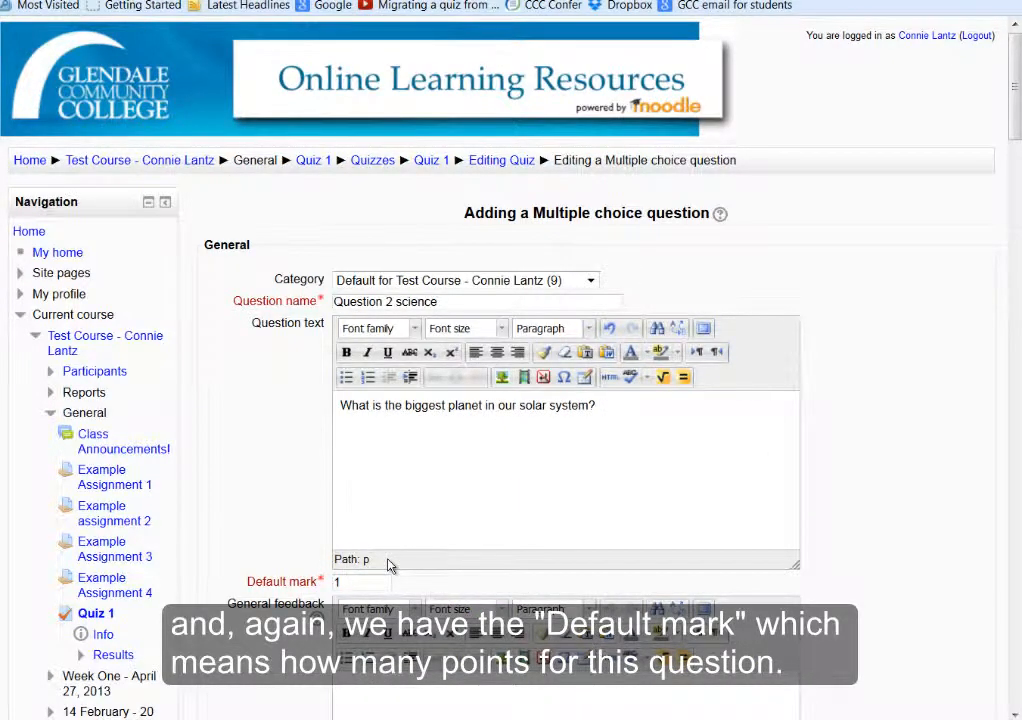
Review the options for one or multiple answers, the help on shuffling the choices, and the choice numbering setting.
scroll(389, 565, down, 3)
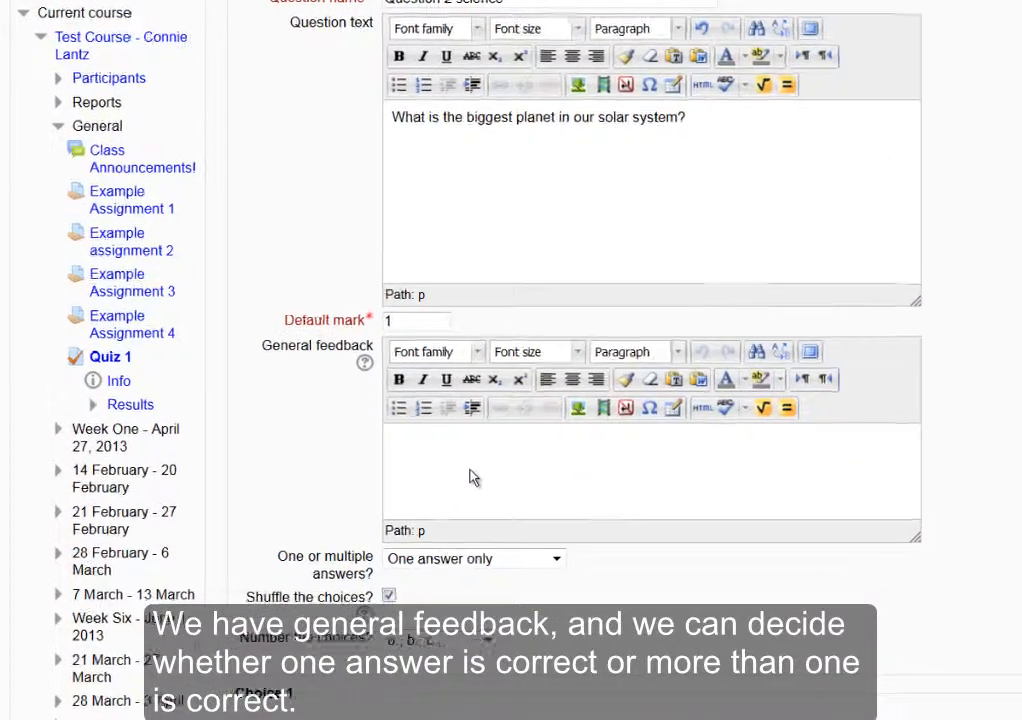
scroll(470, 470, down, 2)
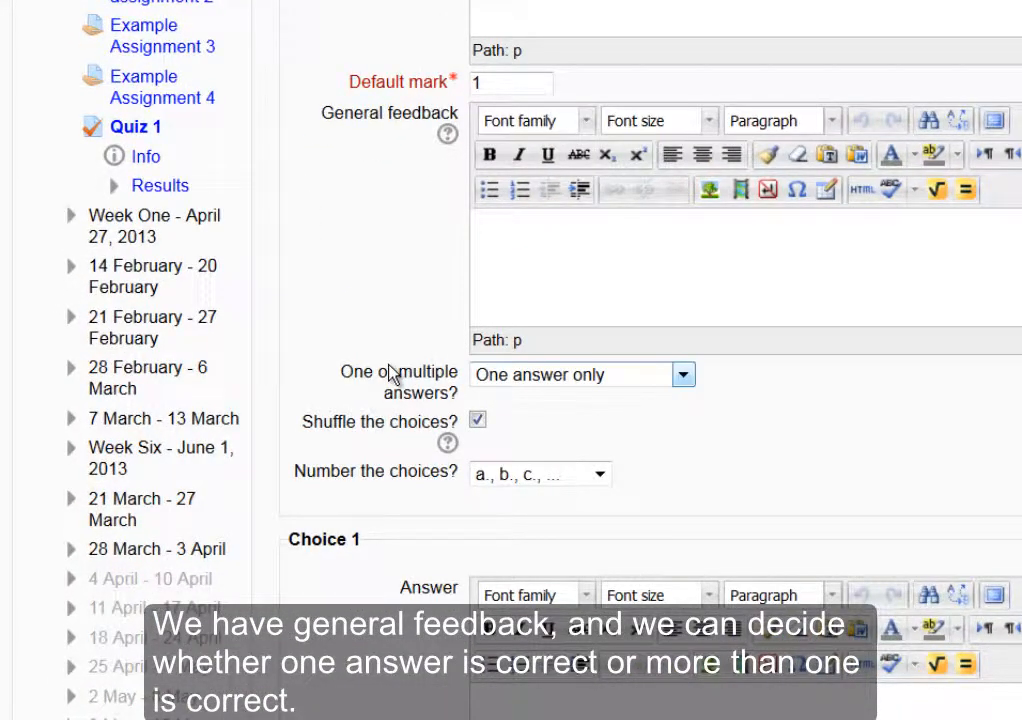
click(683, 375)
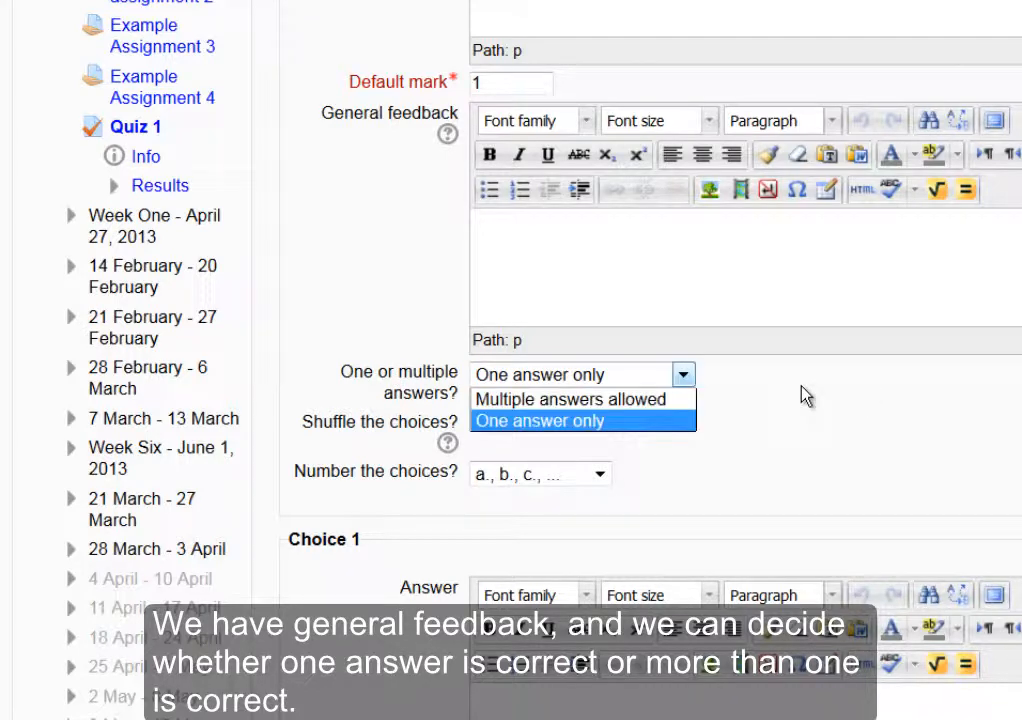
click(807, 397)
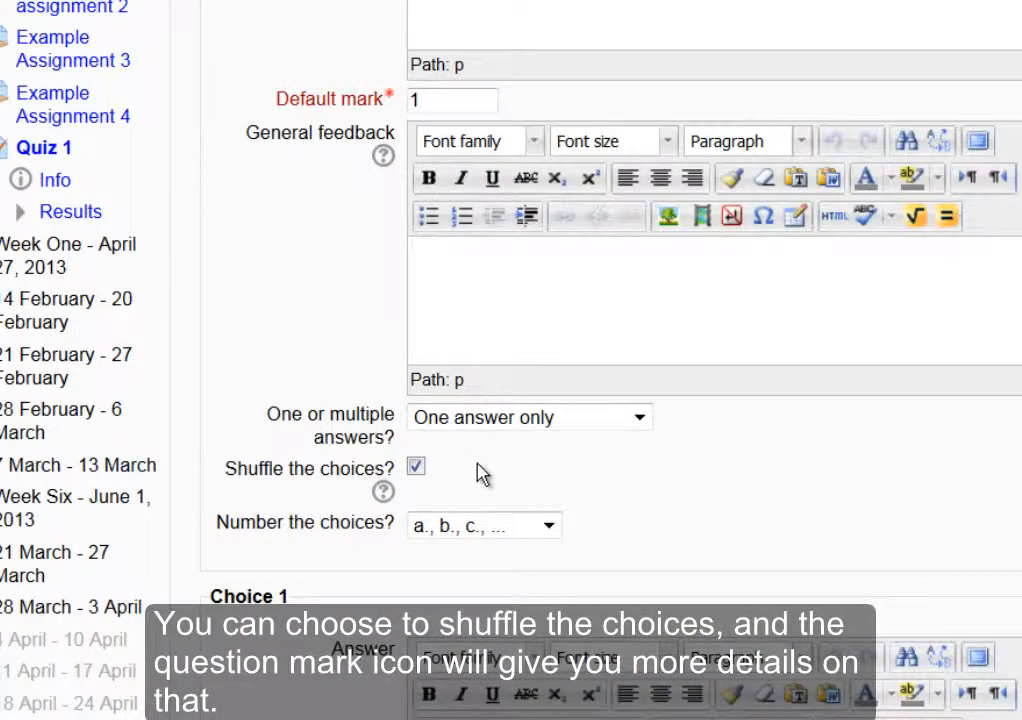
click(384, 493)
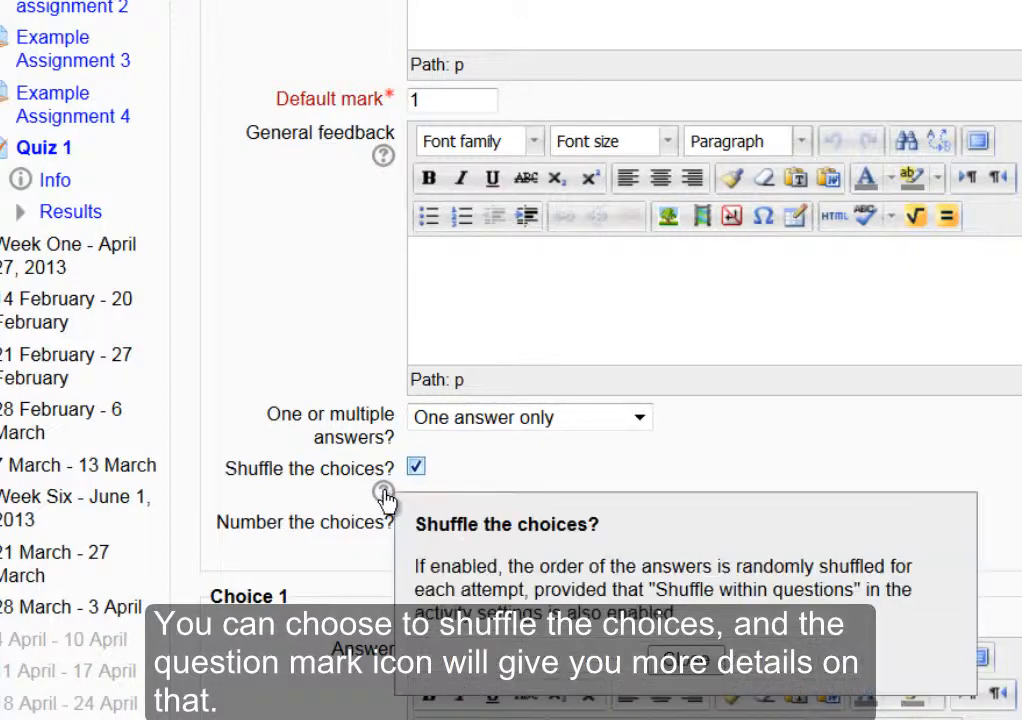
click(682, 661)
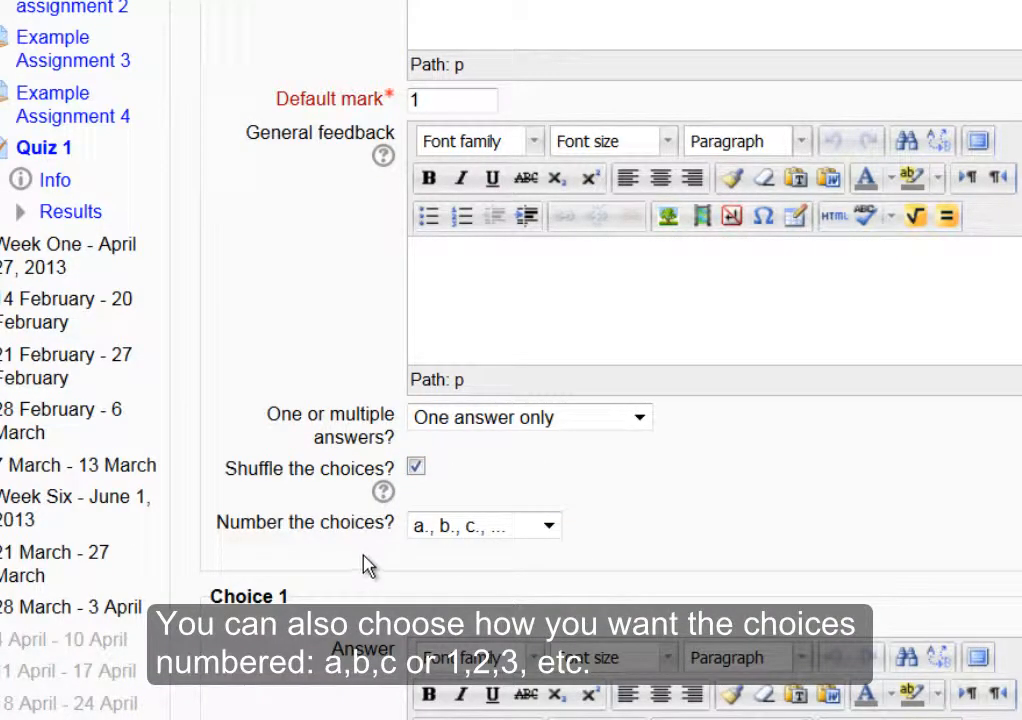
click(551, 529)
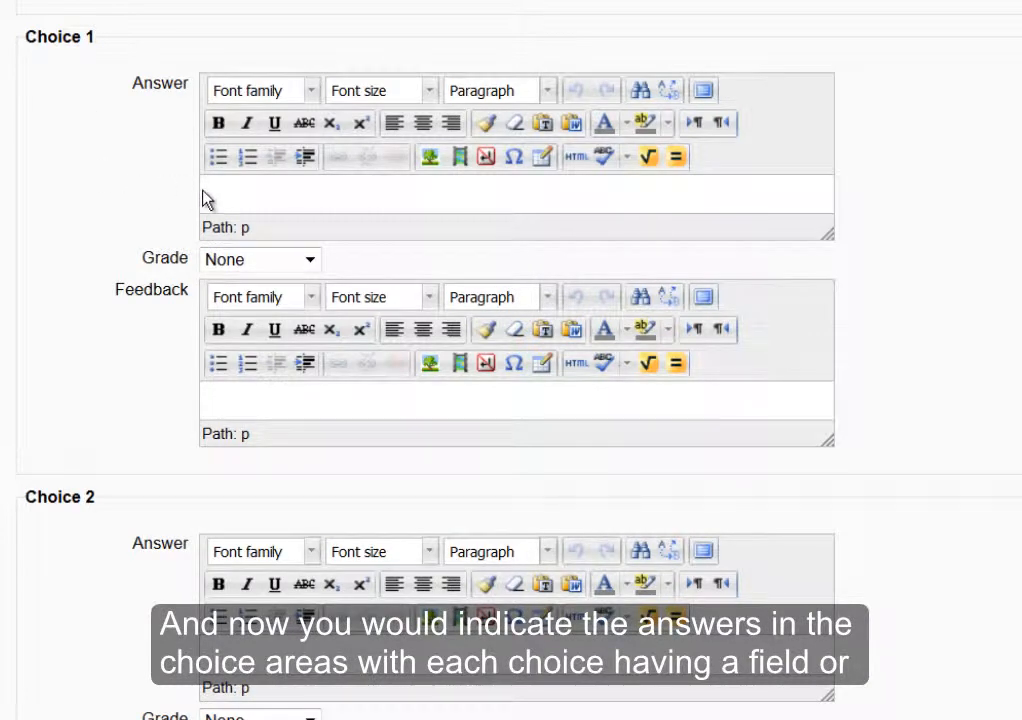
Fill in the answer choices, with Jupiter graded 100% and given the feedback "Very good, this is the correct answer!", and Pluto graded None.
click(230, 192)
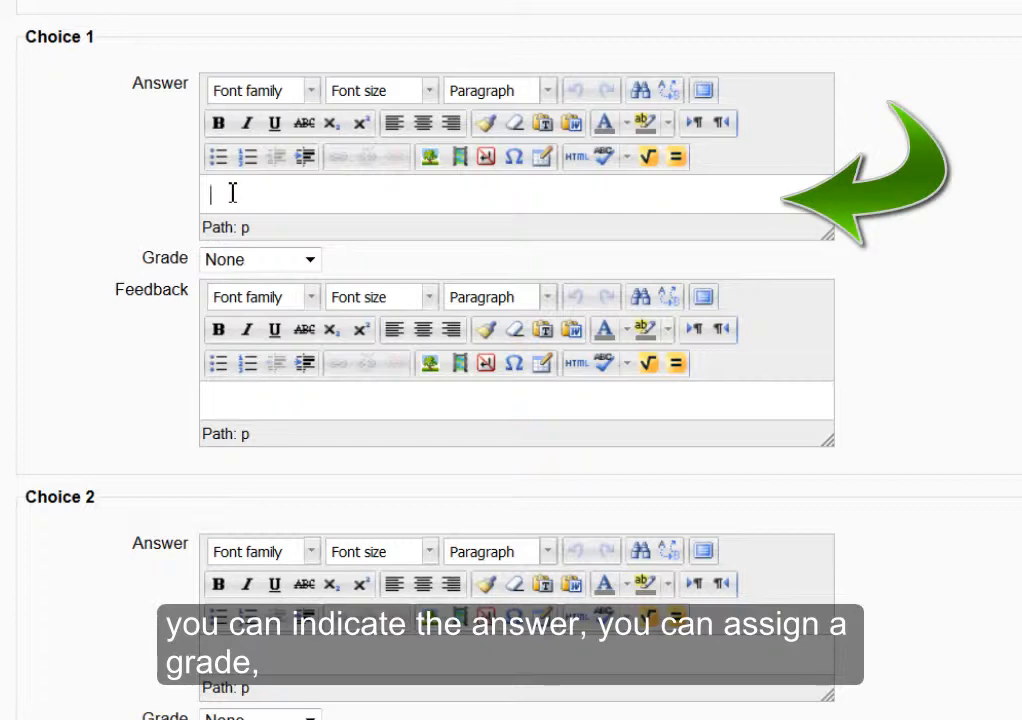
click(311, 260)
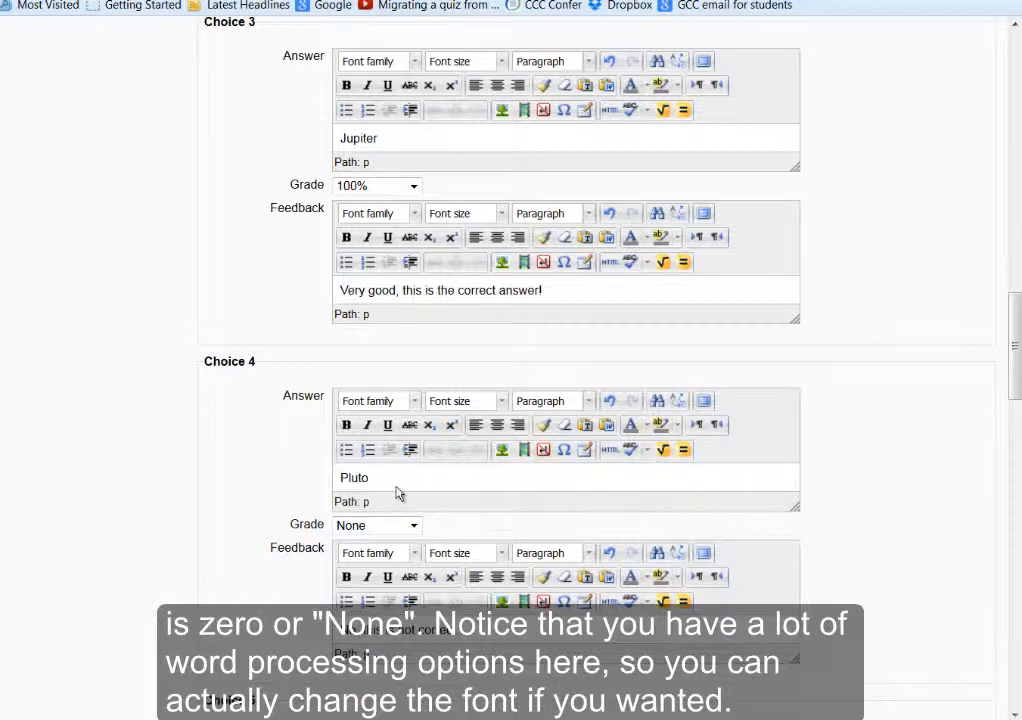
Change the text colour of the feedback for Choice 3 (Jupiter) to red.
click(557, 290)
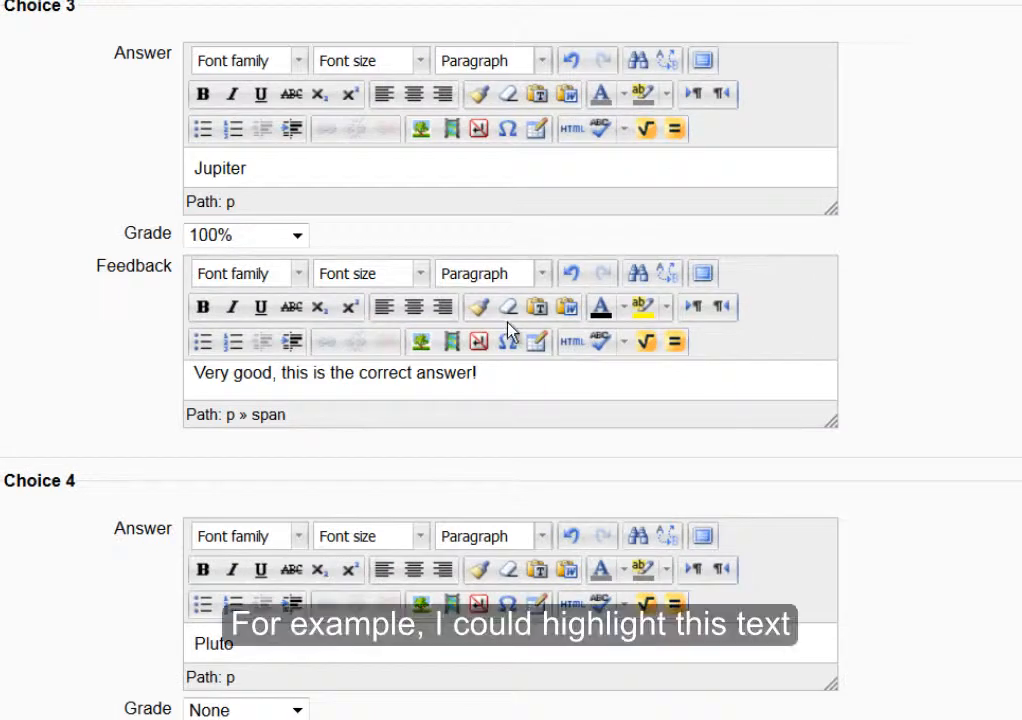
drag(518, 379, 192, 406)
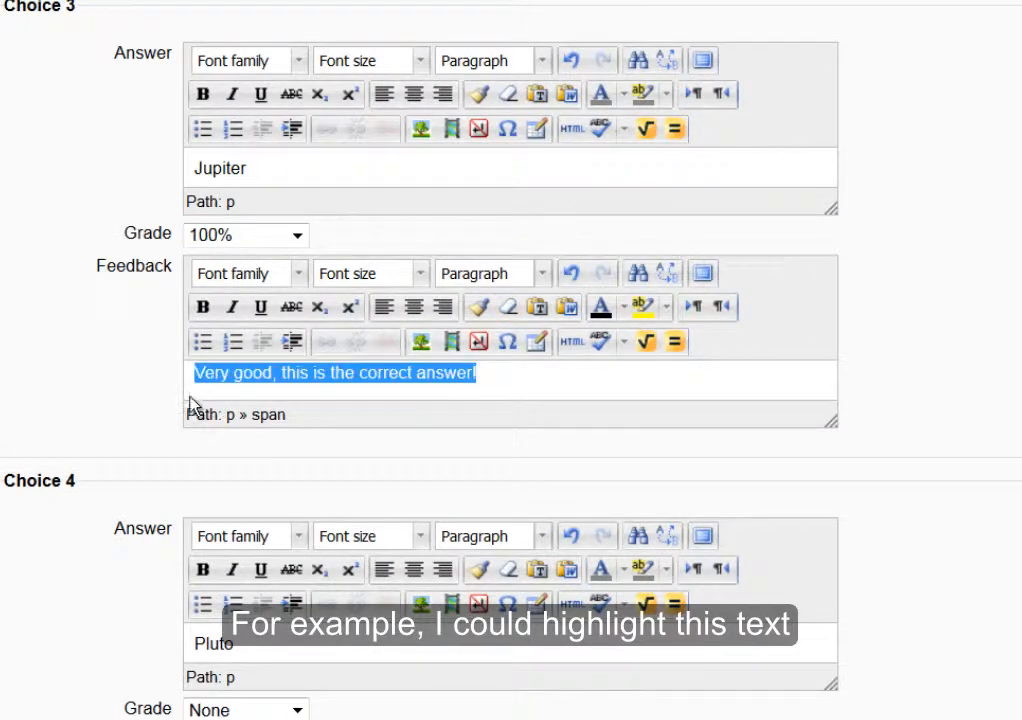
click(626, 316)
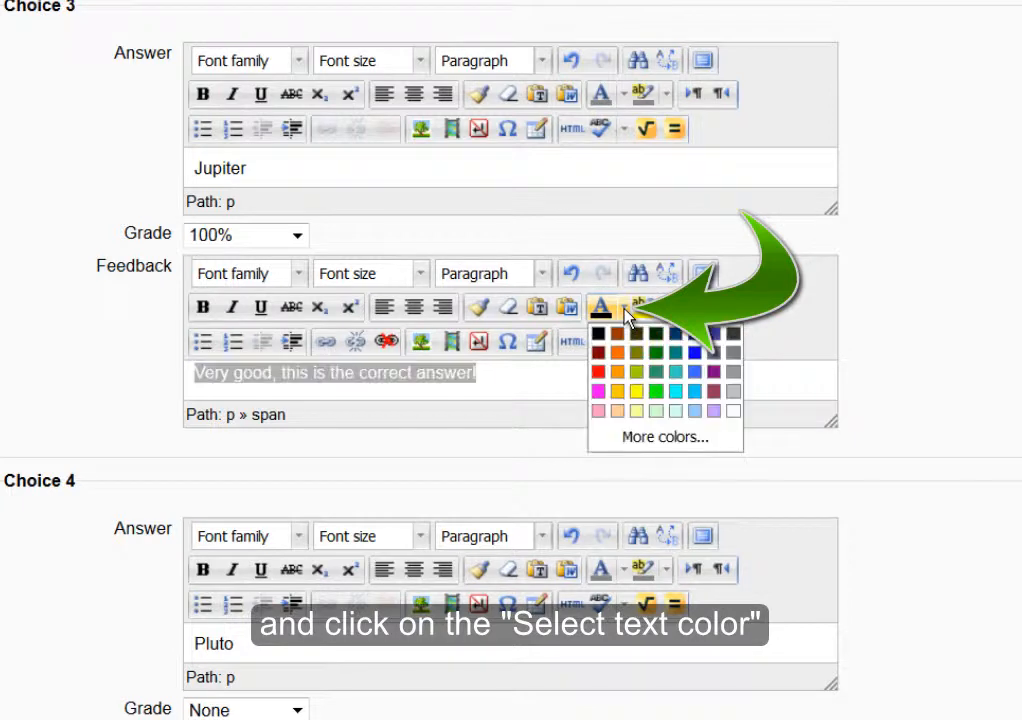
click(603, 372)
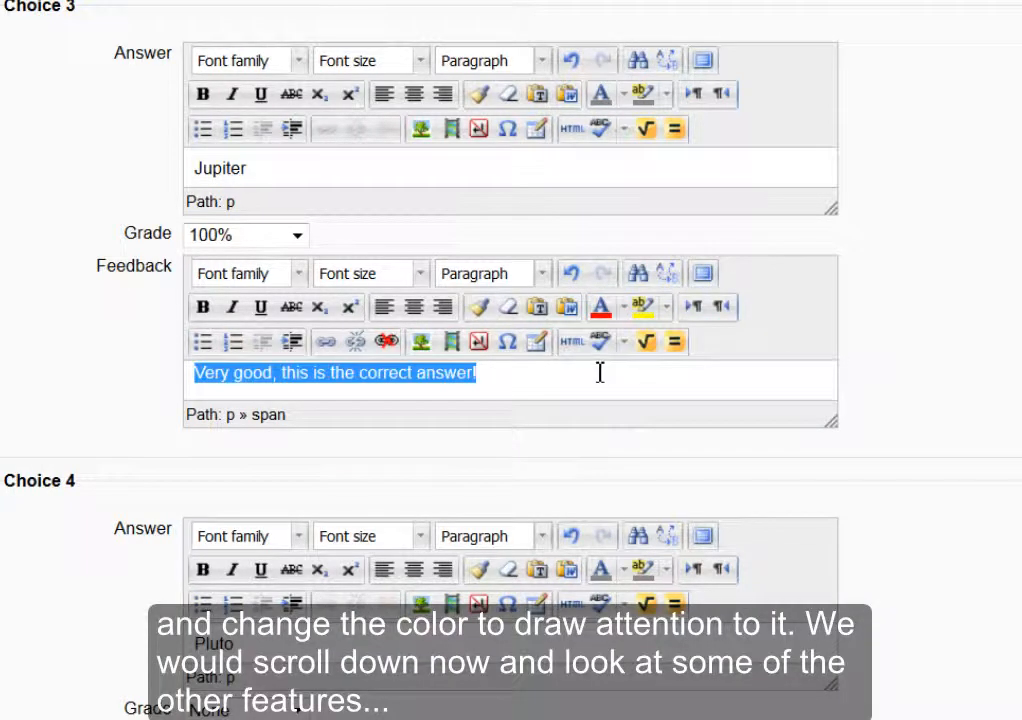
click(599, 371)
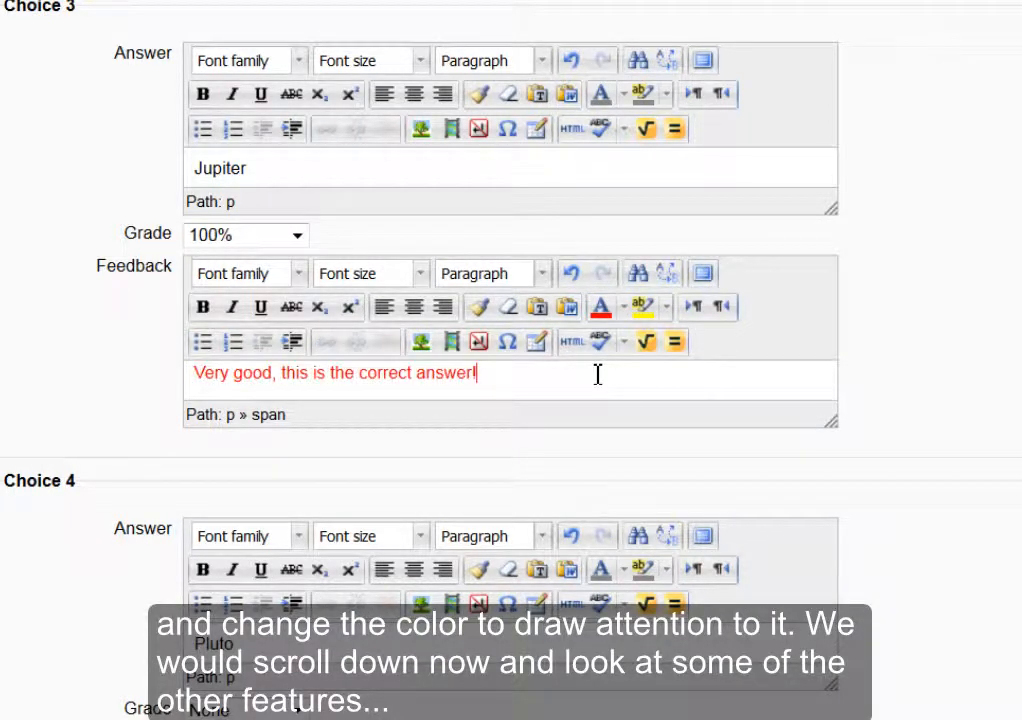
Review the combined feedback fields, the penalty choices for each incorrect try, and the help on that penalty setting.
scroll(408, 360, down, 12)
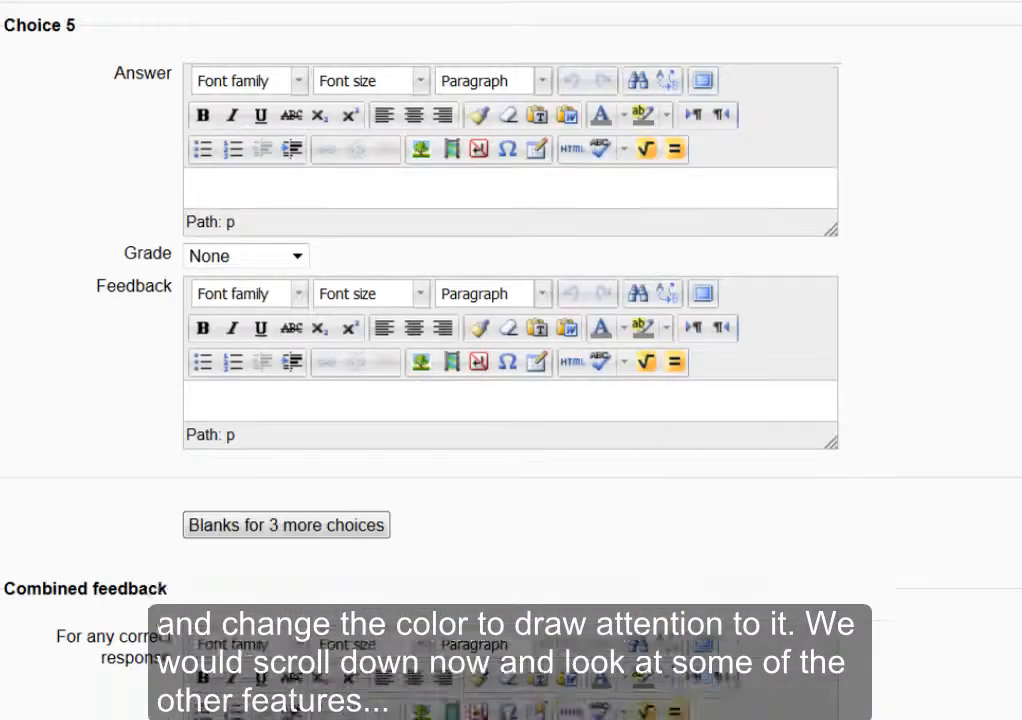
scroll(408, 360, down, 3)
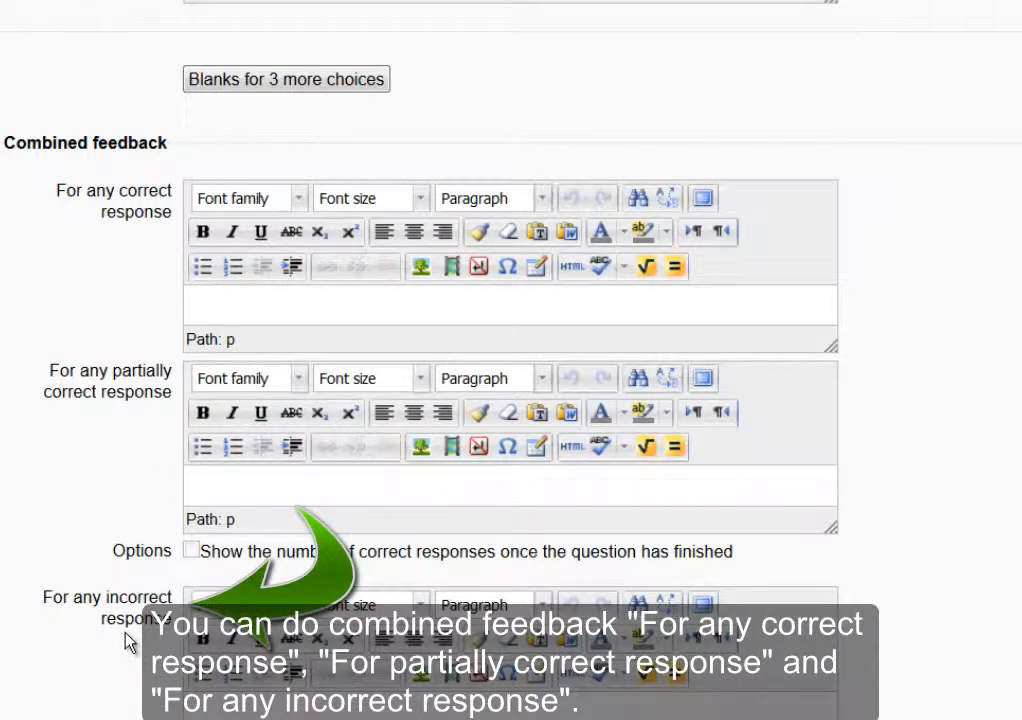
scroll(128, 643, down, 3)
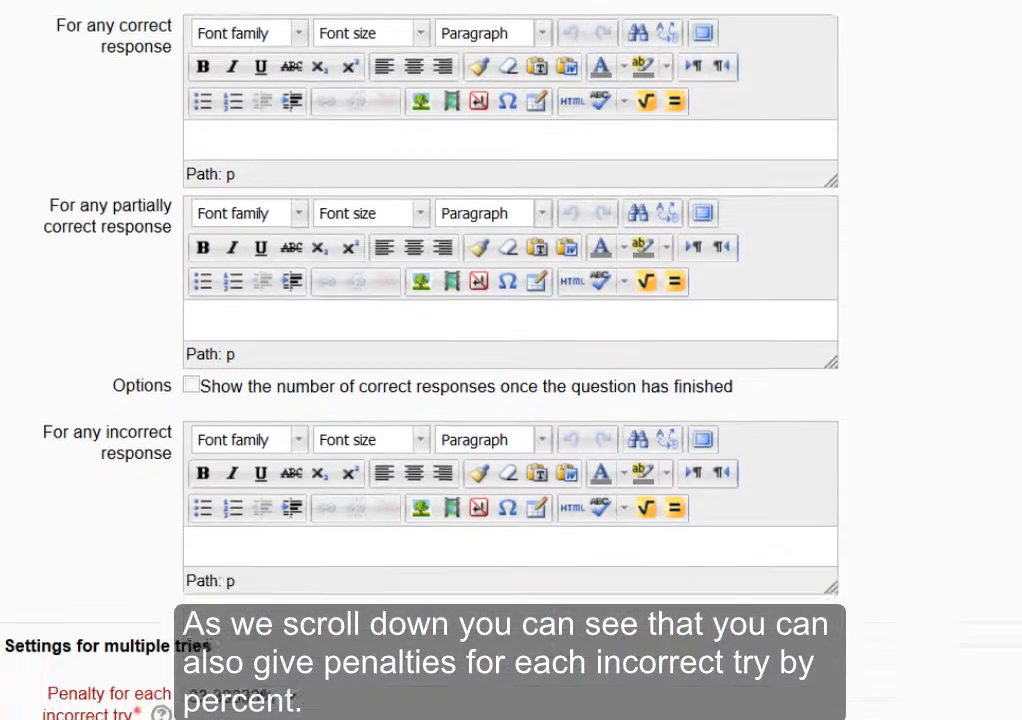
scroll(543, 403, down, 4)
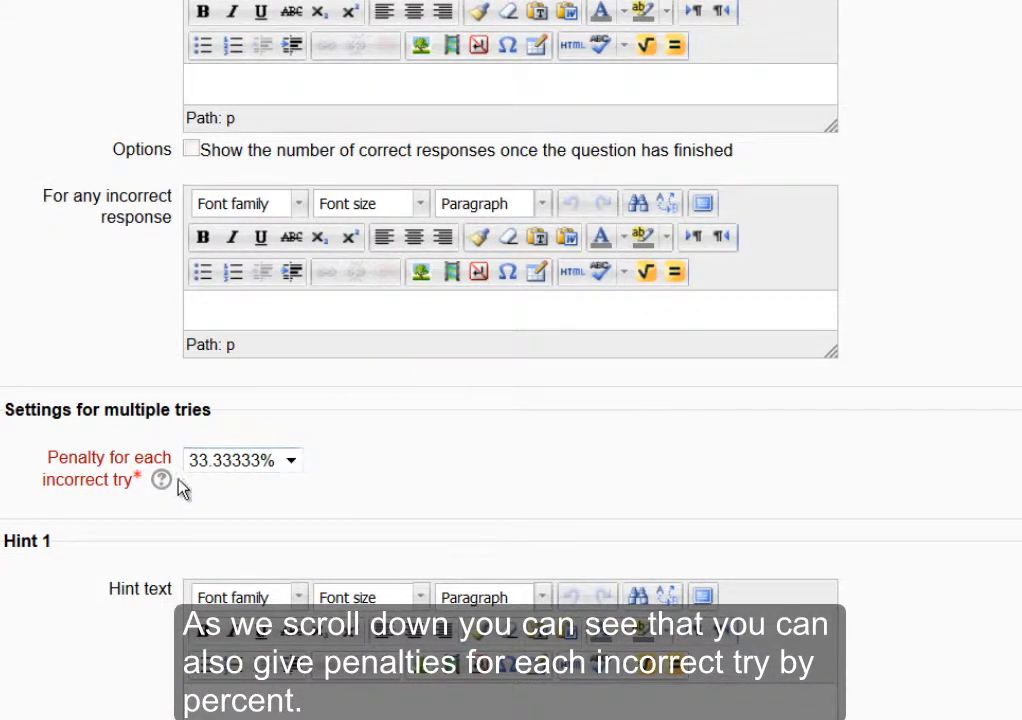
click(292, 466)
click(404, 460)
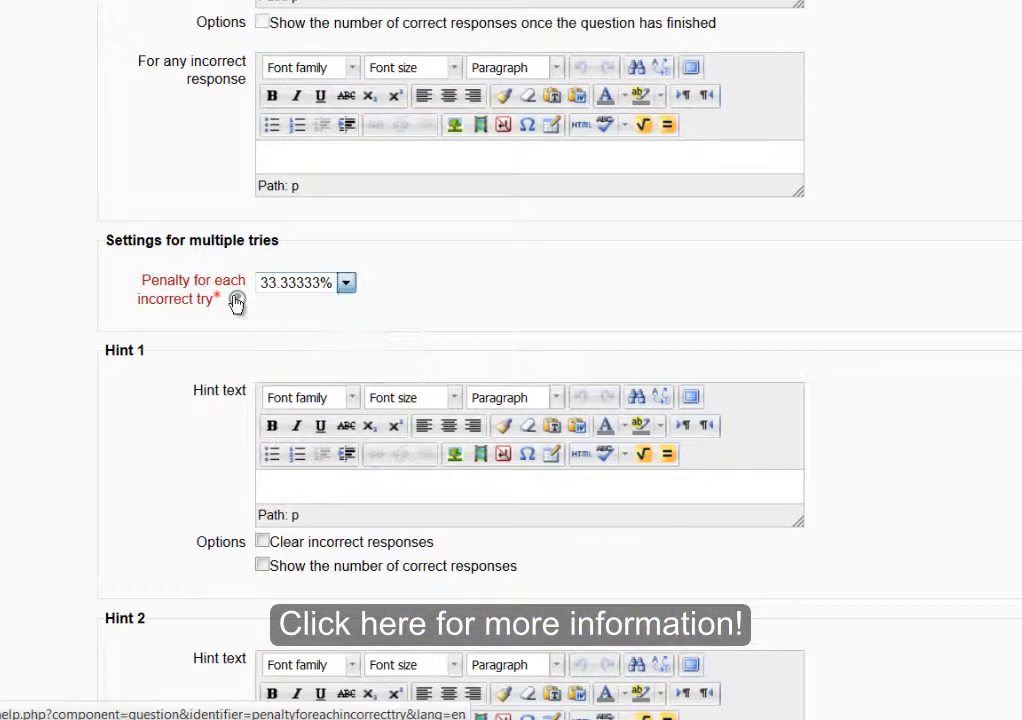
click(236, 302)
click(919, 333)
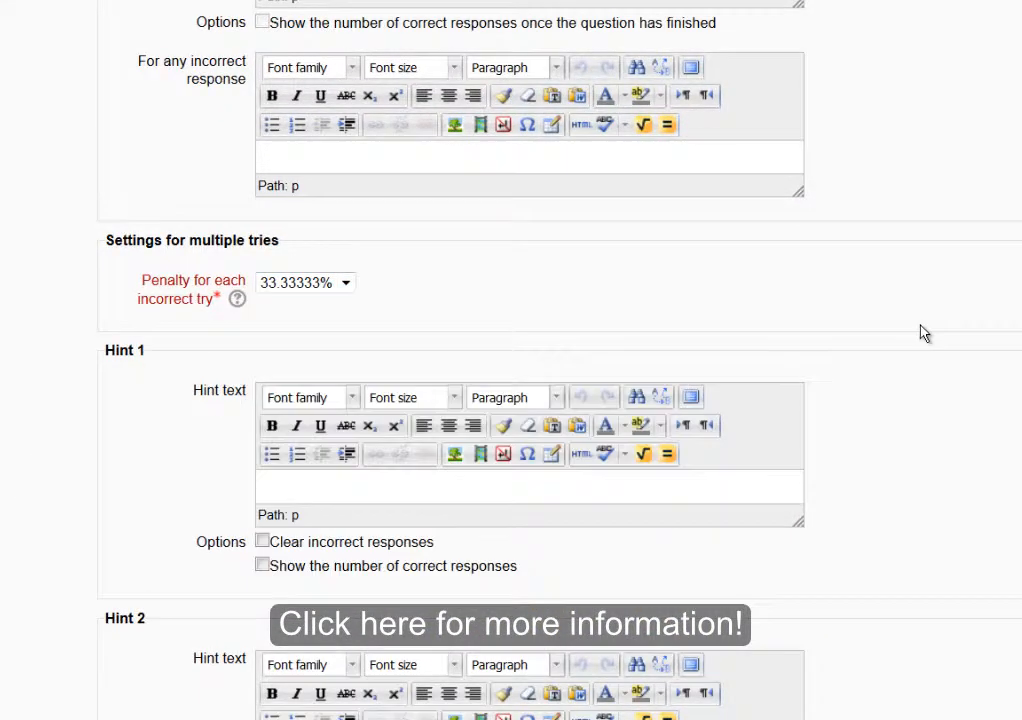
Save the multiple choice question without adding any hints or tags.
scroll(920, 333, down, 3)
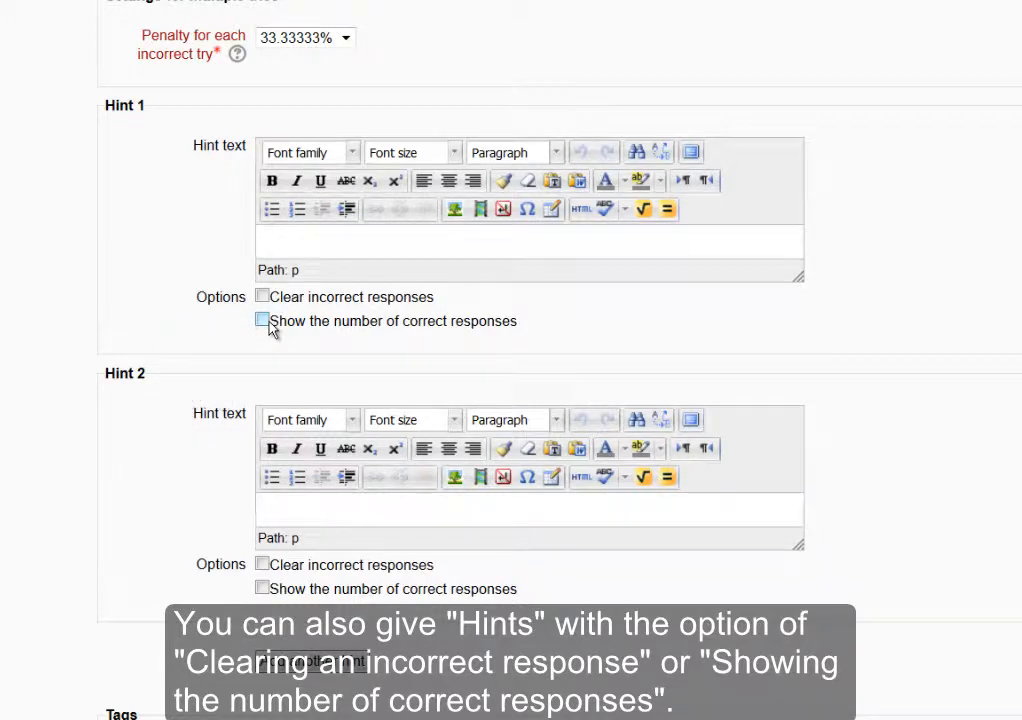
scroll(874, 267, down, 3)
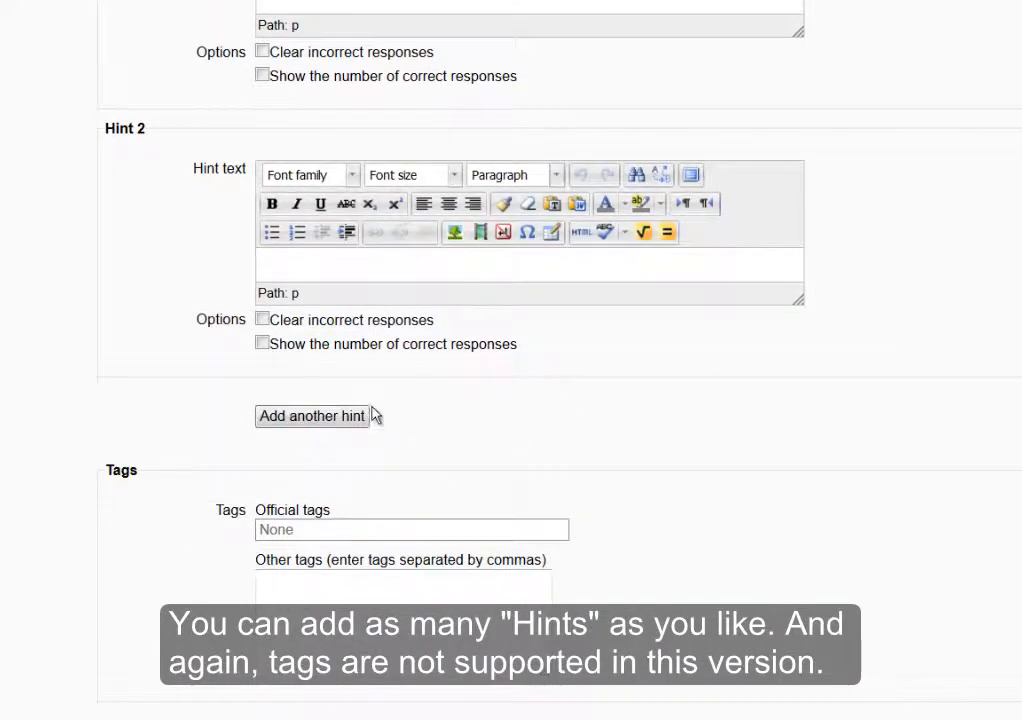
scroll(397, 418, down, 2)
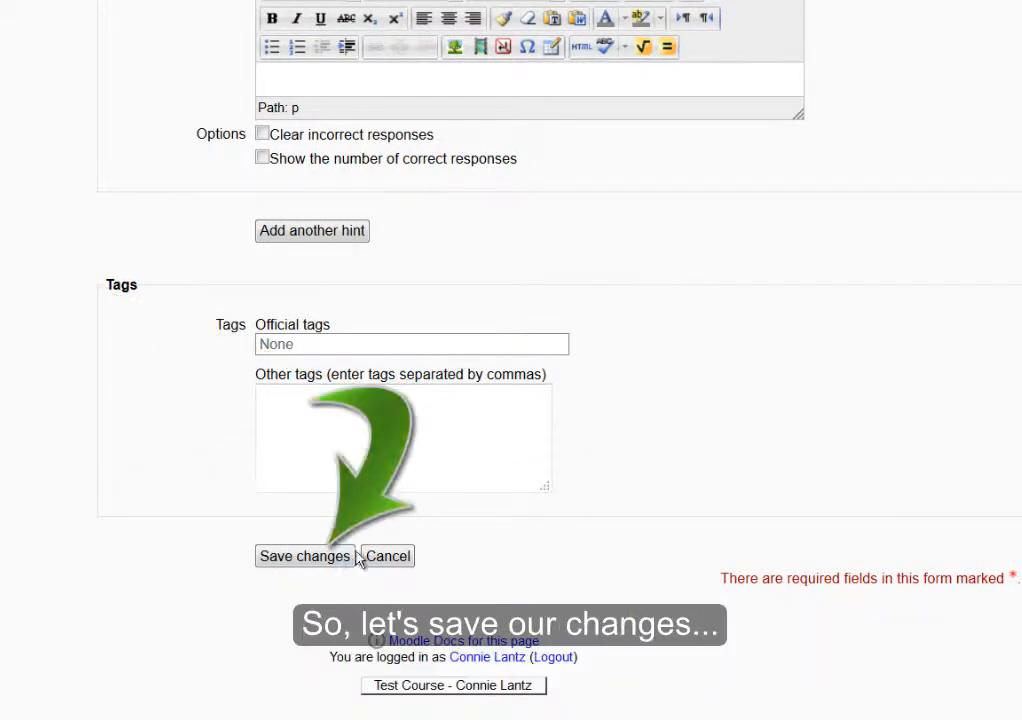
click(327, 557)
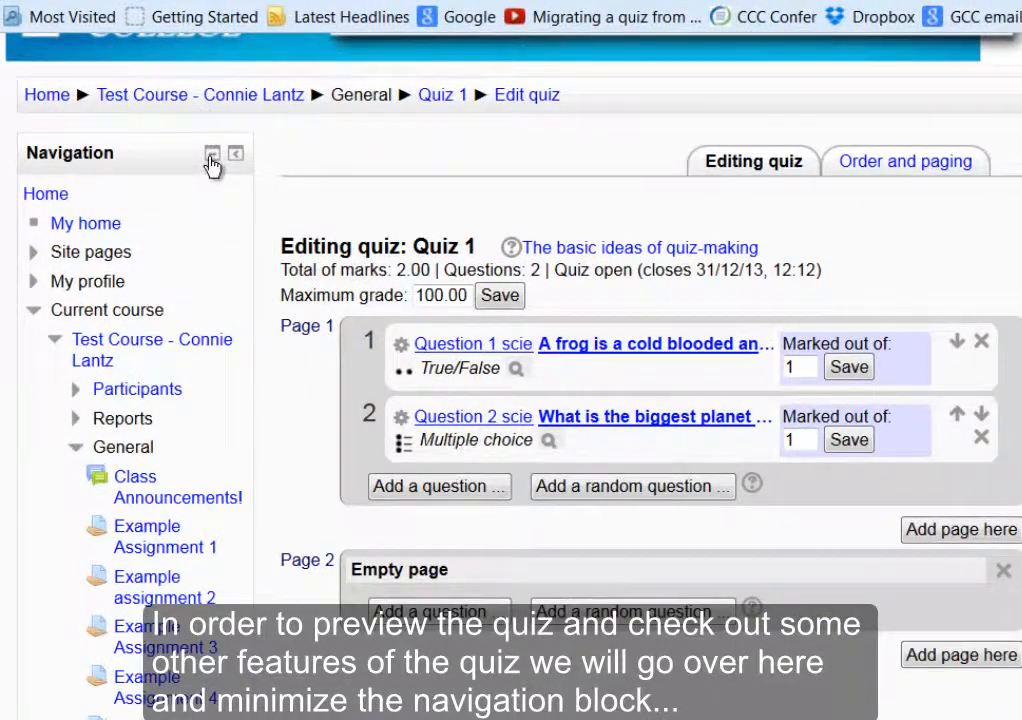
Collapse the Navigation block and preview Quiz 1 as students will see it.
click(212, 158)
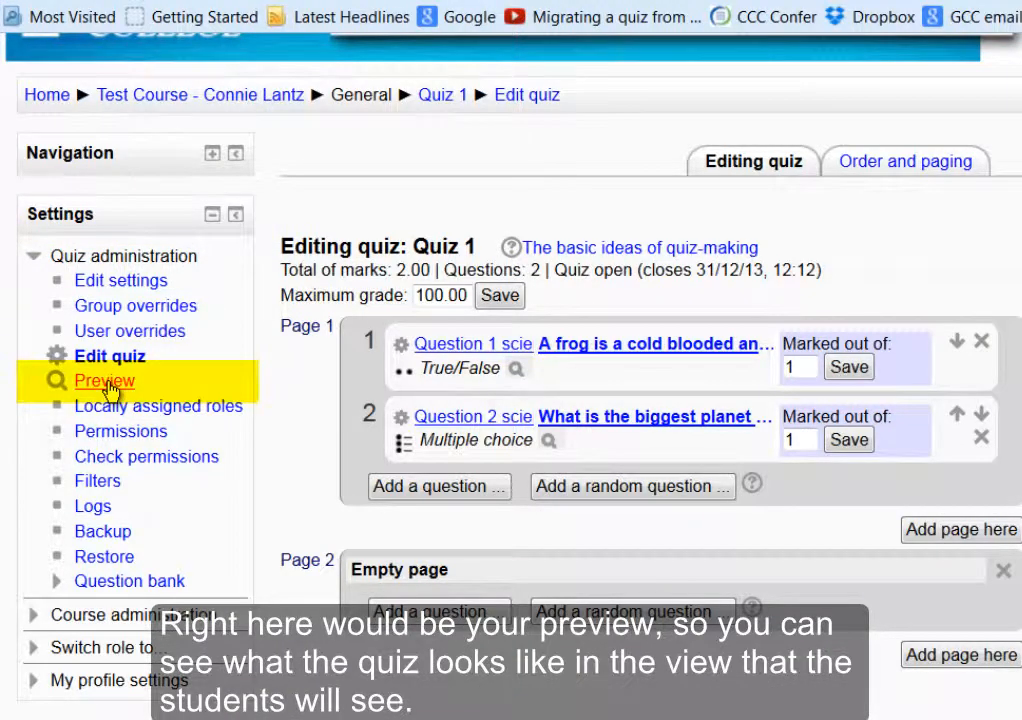
click(104, 381)
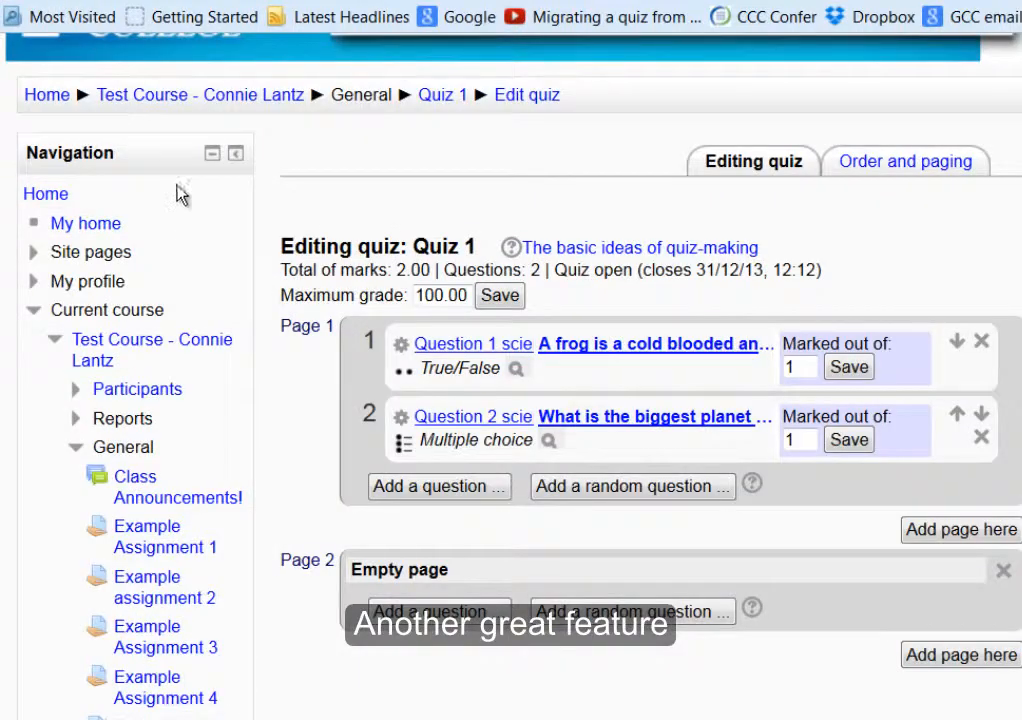
Open a new user override for Quiz 1 and examine its student list, open and close dates, time limit and attempts.
click(212, 153)
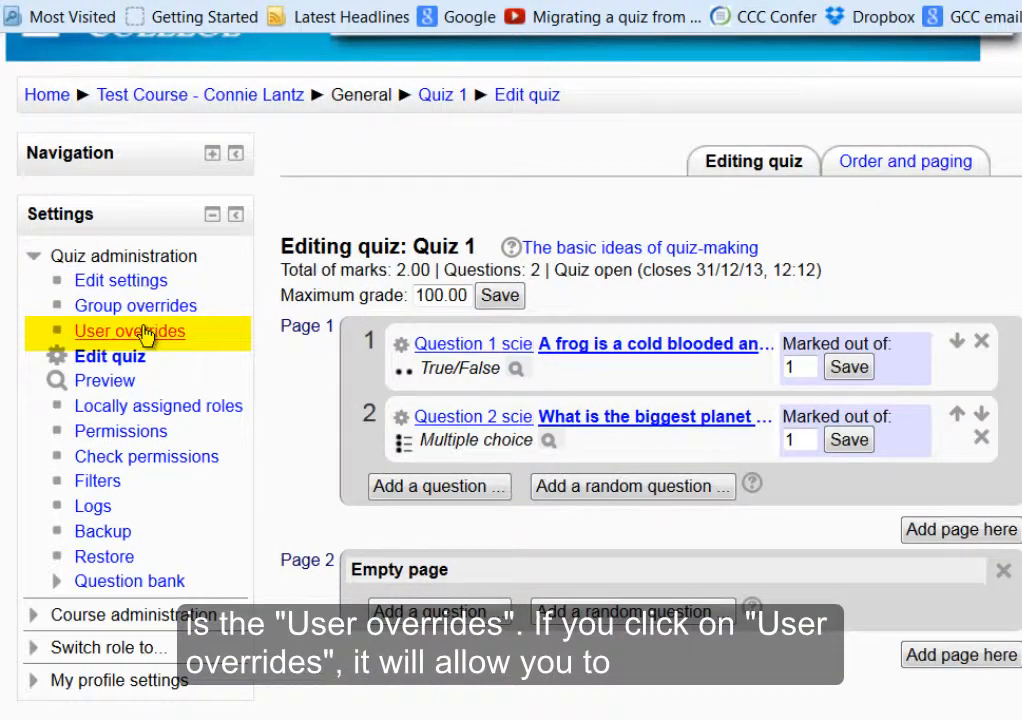
click(139, 332)
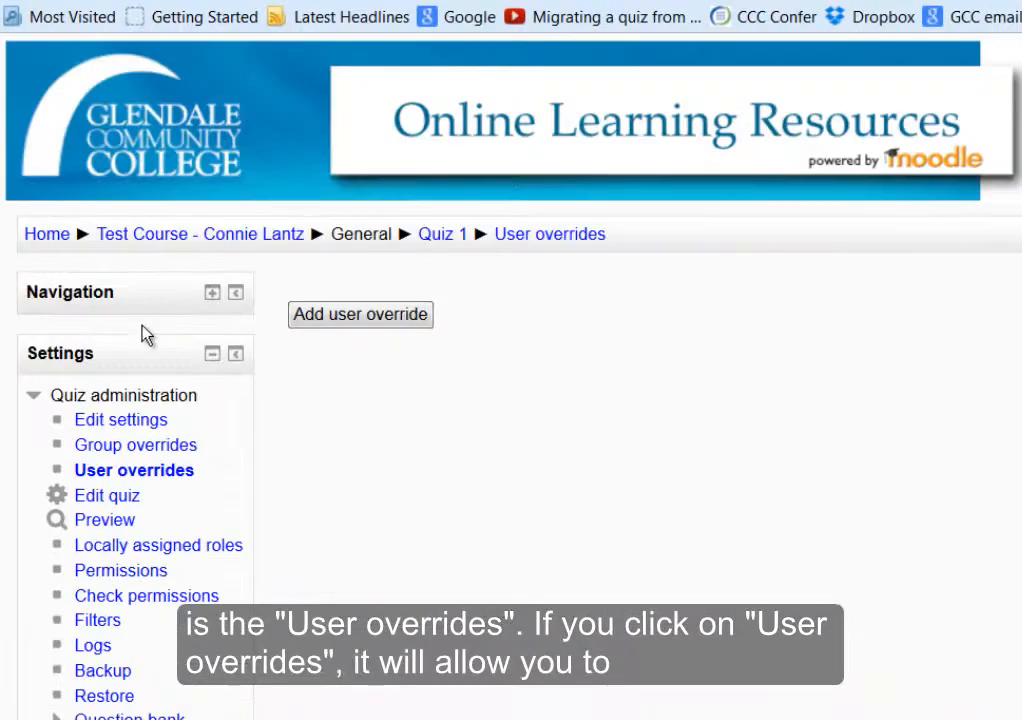
click(349, 318)
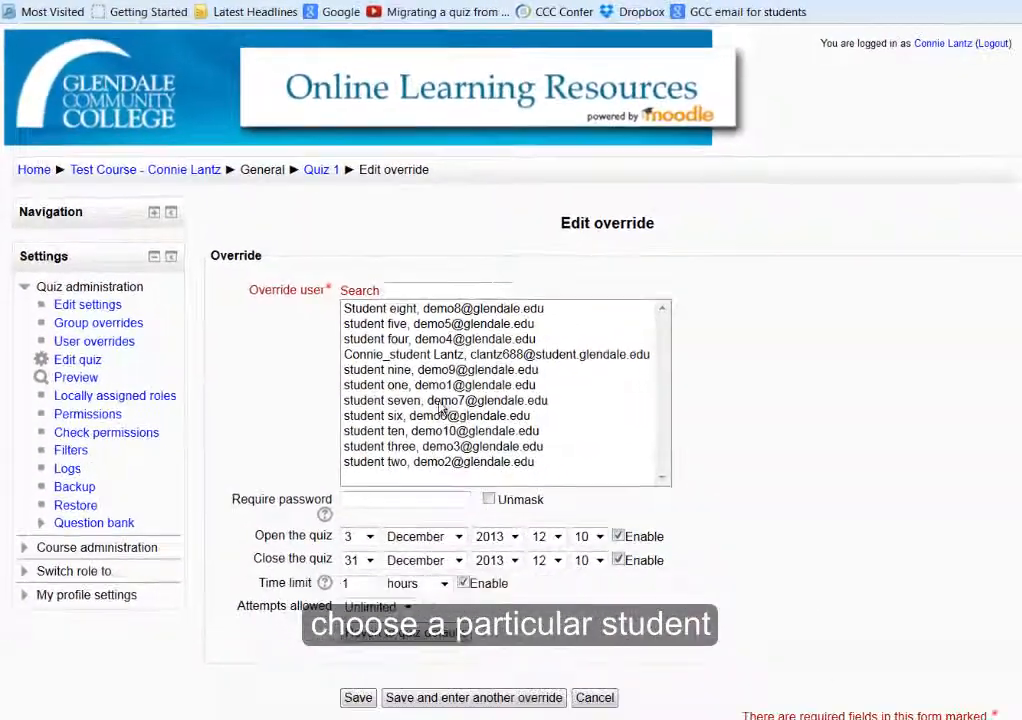
click(461, 460)
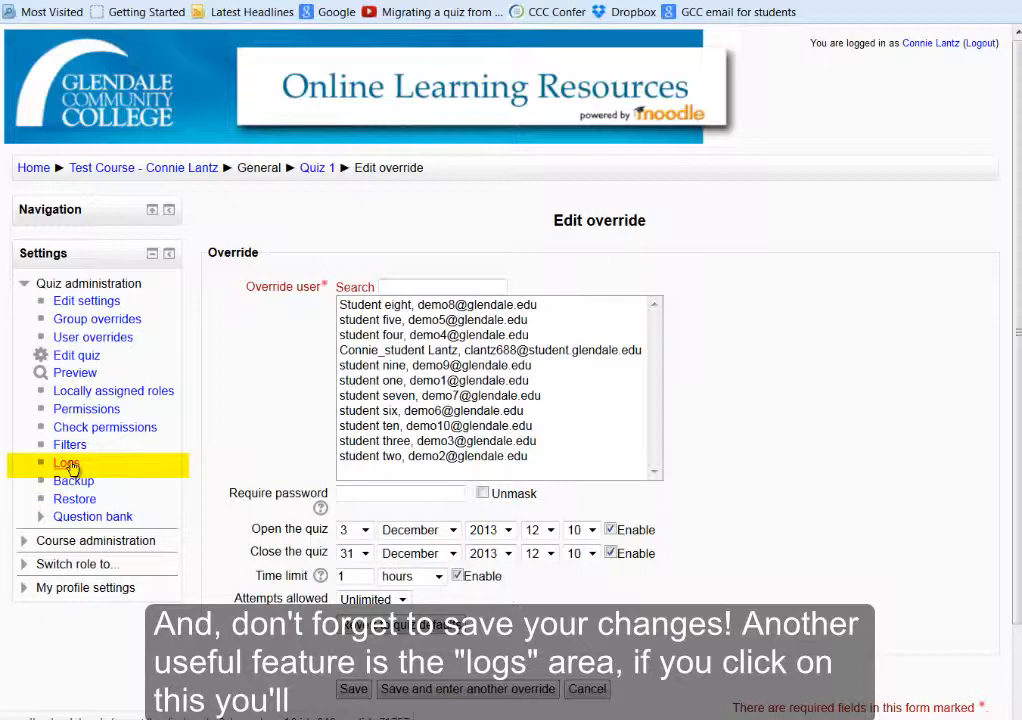
Open the logs for Quiz 1 and look through the participants available for filtering the activity.
click(70, 466)
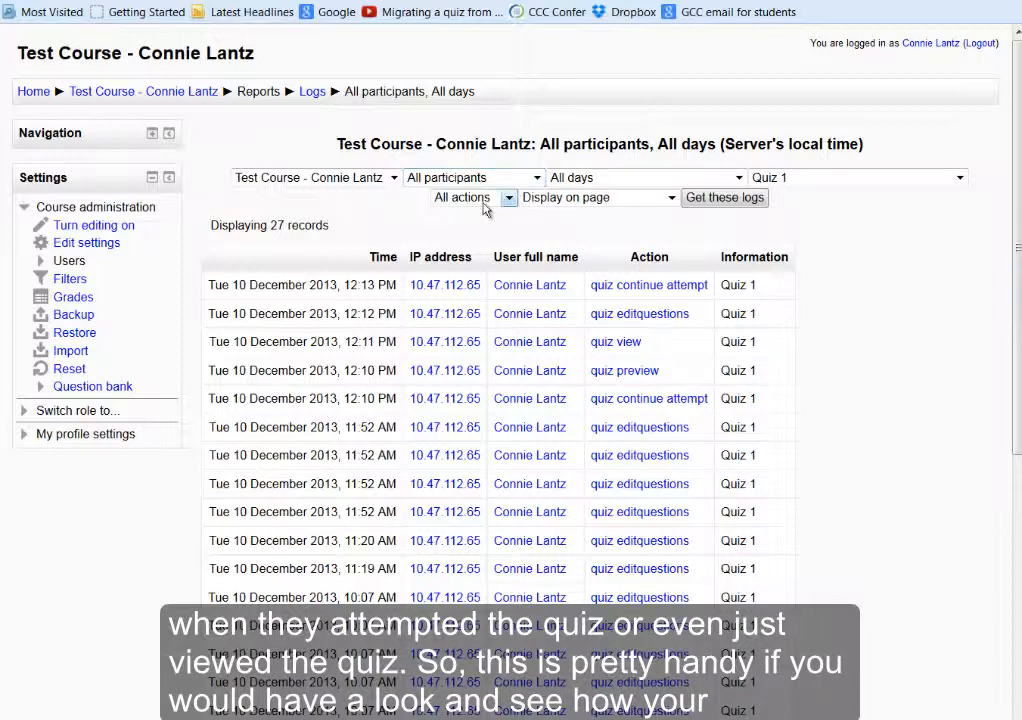
click(536, 177)
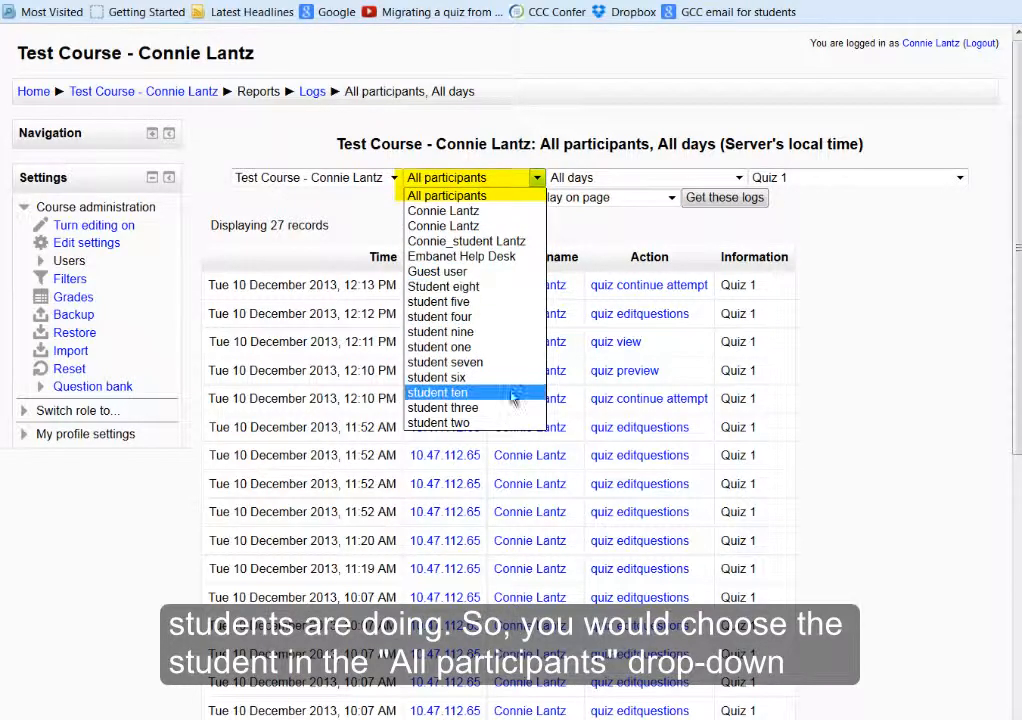
click(930, 343)
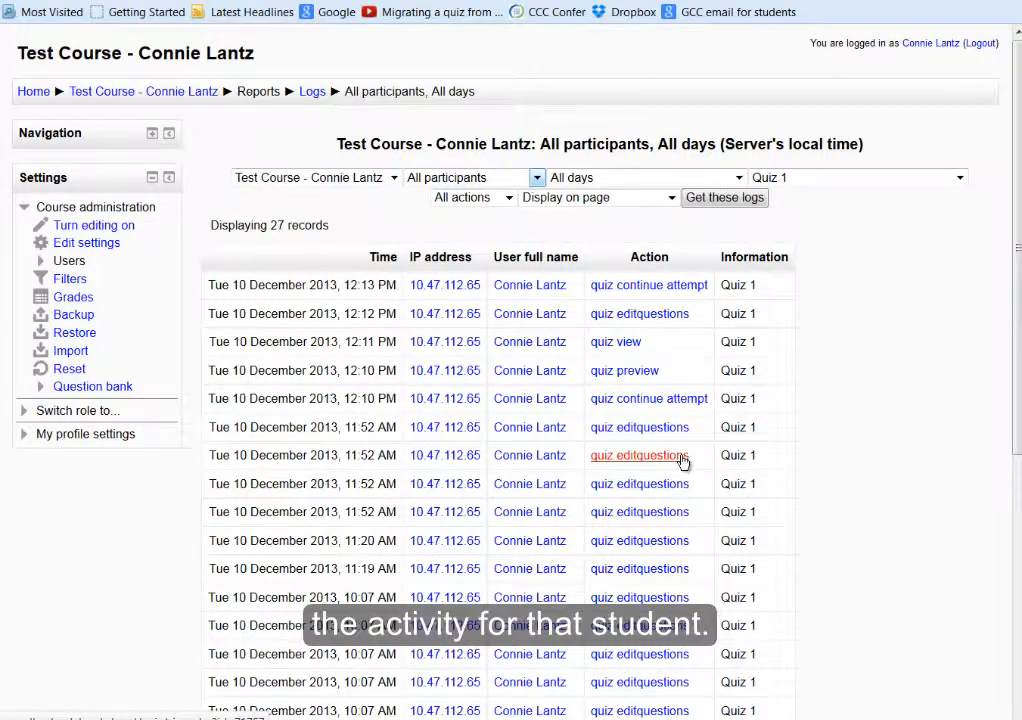